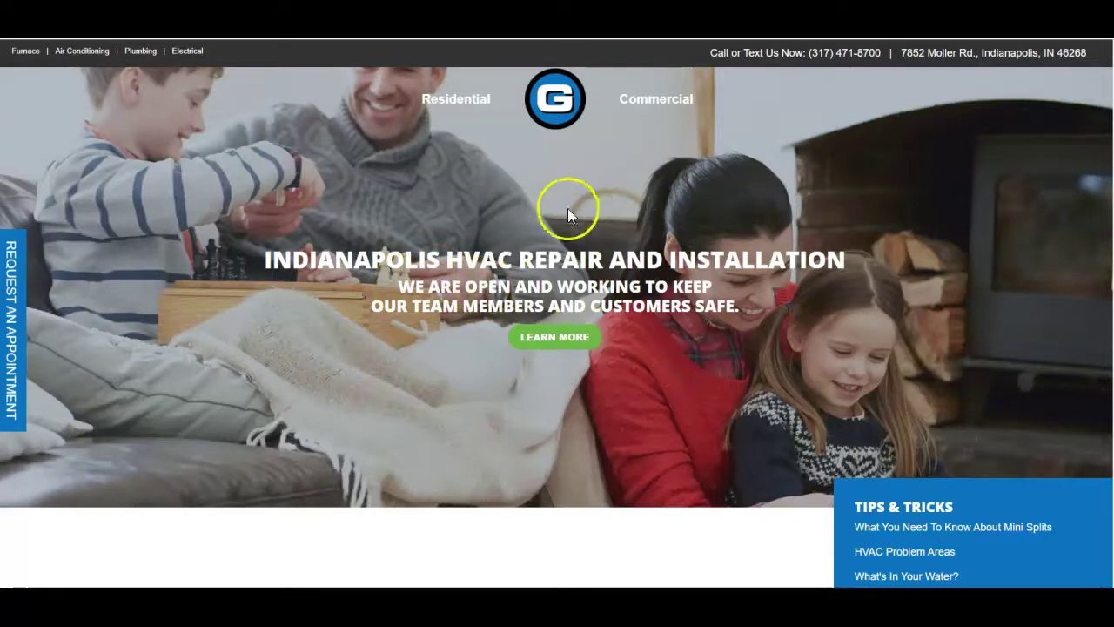
Step: Scroll through the 'indianapolis hvac' ads, map pack and organic results with their SEOquake metrics
{"action": "scroll", "coordinate": [481, 255], "scroll_direction": "down", "scroll_amount": 2}
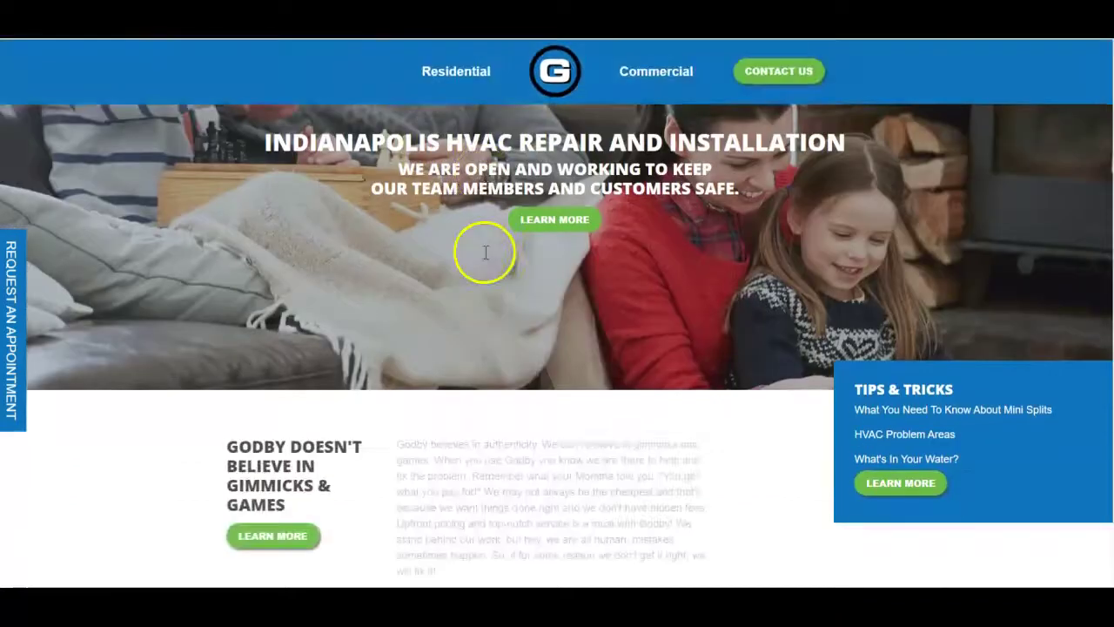
{"action": "scroll", "coordinate": [480, 255], "scroll_direction": "up", "scroll_amount": 2}
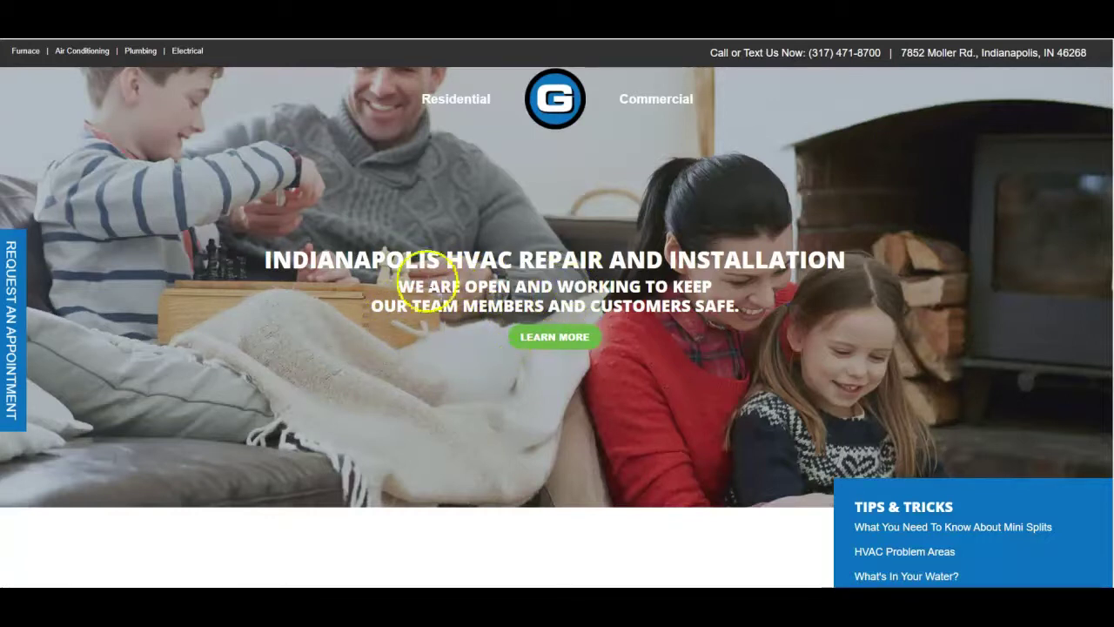
{"action": "scroll", "coordinate": [422, 224], "scroll_direction": "down", "scroll_amount": 2}
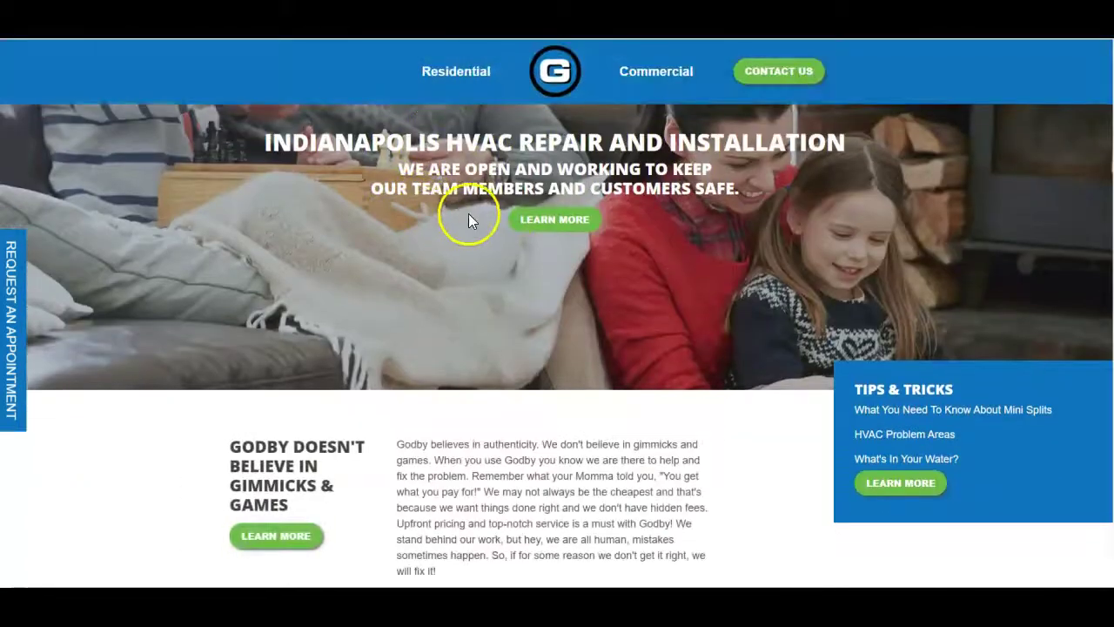
{"action": "scroll", "coordinate": [421, 238], "scroll_direction": "down", "scroll_amount": 3}
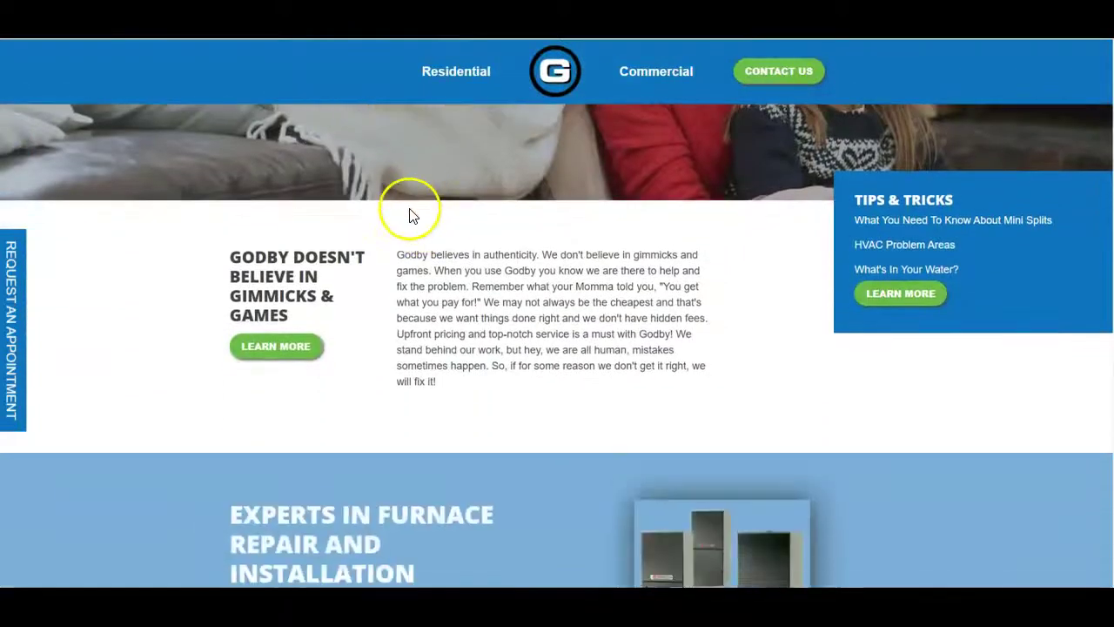
{"action": "scroll", "coordinate": [413, 214], "scroll_direction": "down", "scroll_amount": 2}
{"action": "scroll", "coordinate": [411, 209], "scroll_direction": "down", "scroll_amount": 3}
{"action": "scroll", "coordinate": [412, 214], "scroll_direction": "down", "scroll_amount": 3}
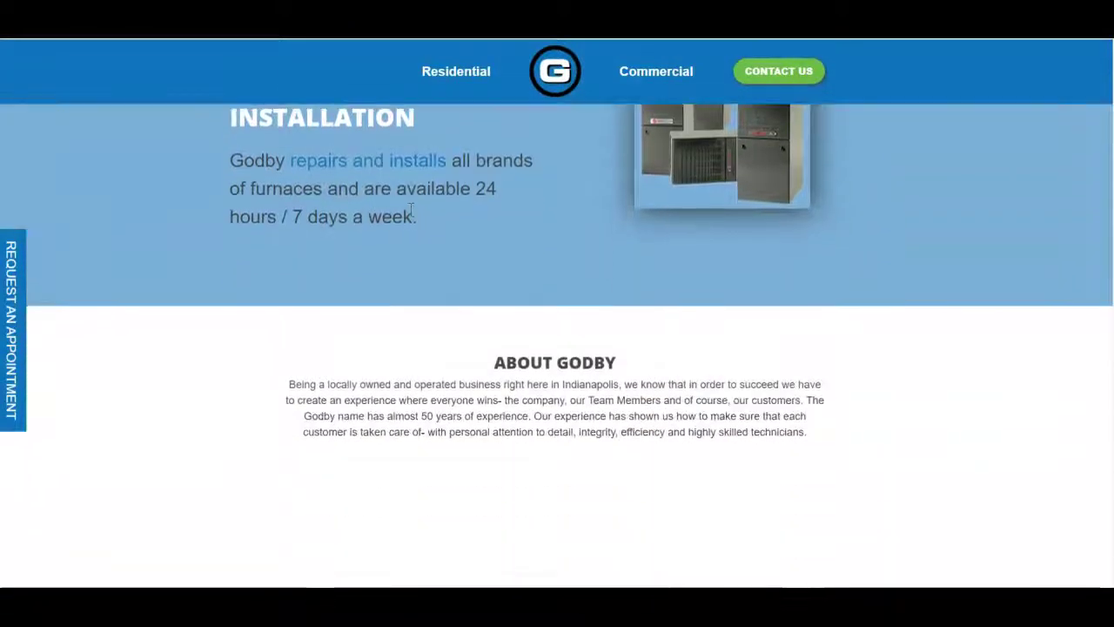
{"action": "scroll", "coordinate": [413, 218], "scroll_direction": "down", "scroll_amount": 2}
{"action": "scroll", "coordinate": [423, 229], "scroll_direction": "down", "scroll_amount": 2}
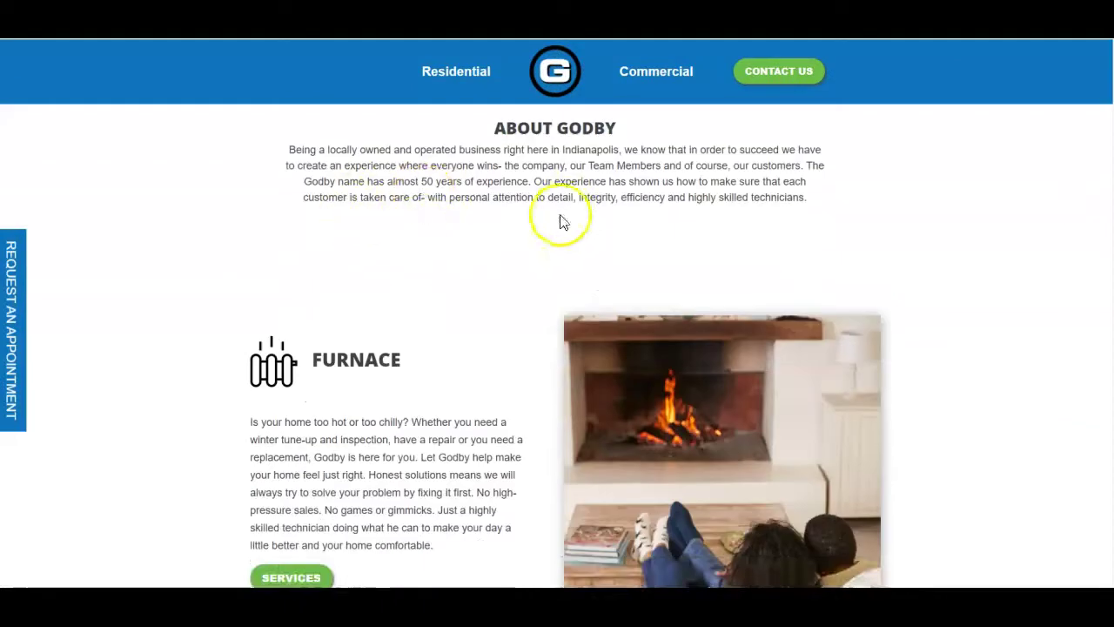
{"action": "scroll", "coordinate": [458, 235], "scroll_direction": "down", "scroll_amount": 1}
{"action": "scroll", "coordinate": [459, 236], "scroll_direction": "down", "scroll_amount": 7}
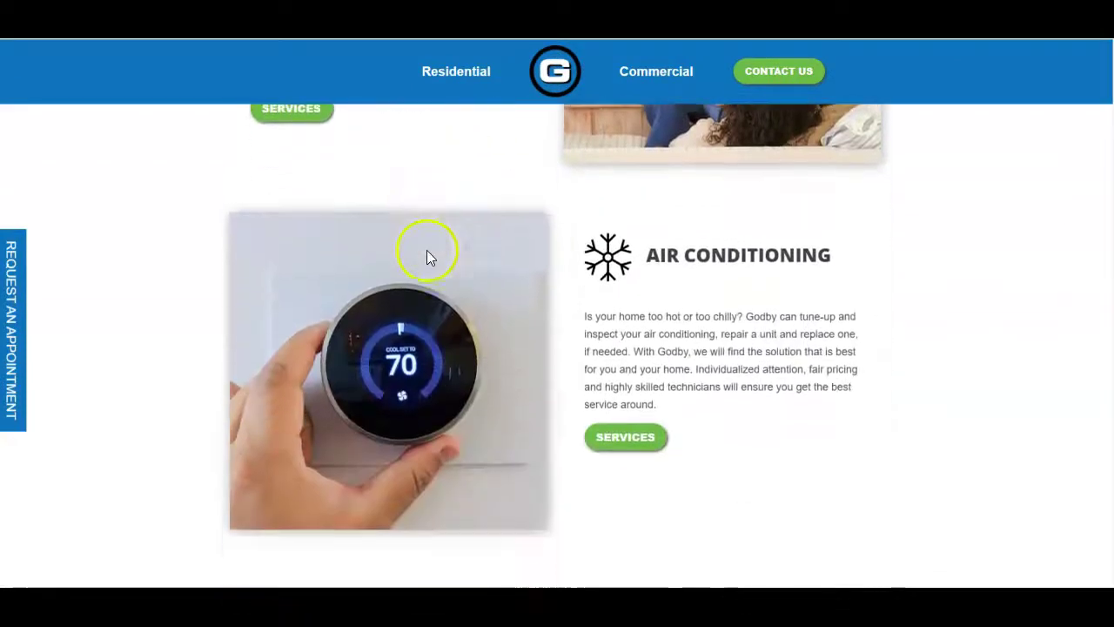
{"action": "scroll", "coordinate": [653, 335], "scroll_direction": "down", "scroll_amount": 3}
{"action": "scroll", "coordinate": [522, 315], "scroll_direction": "down", "scroll_amount": 4}
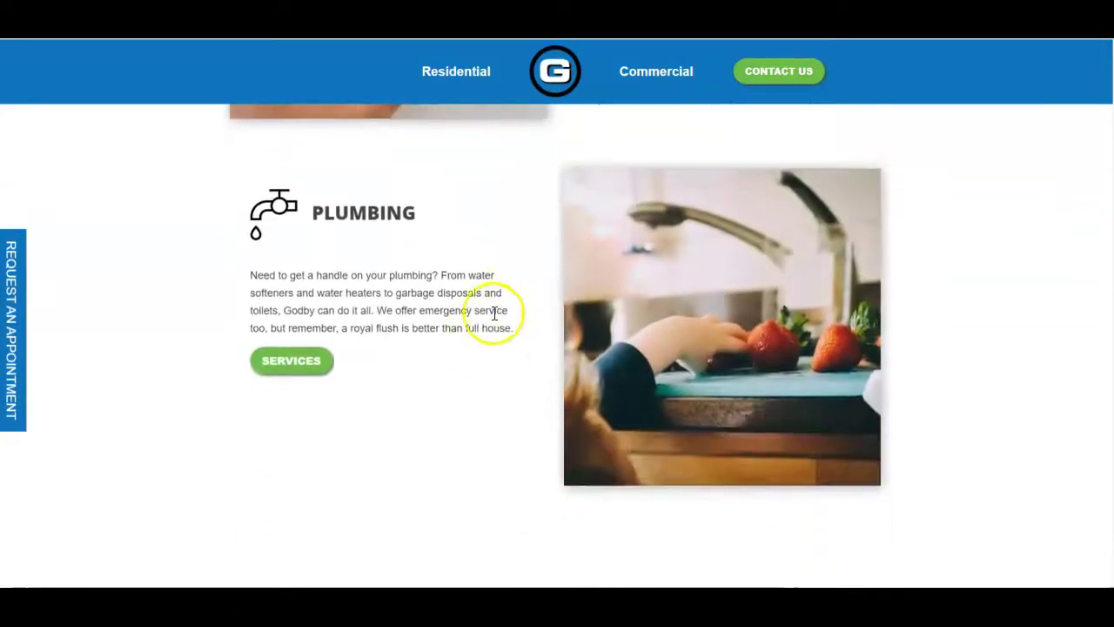
{"action": "scroll", "coordinate": [419, 314], "scroll_direction": "down", "scroll_amount": 6}
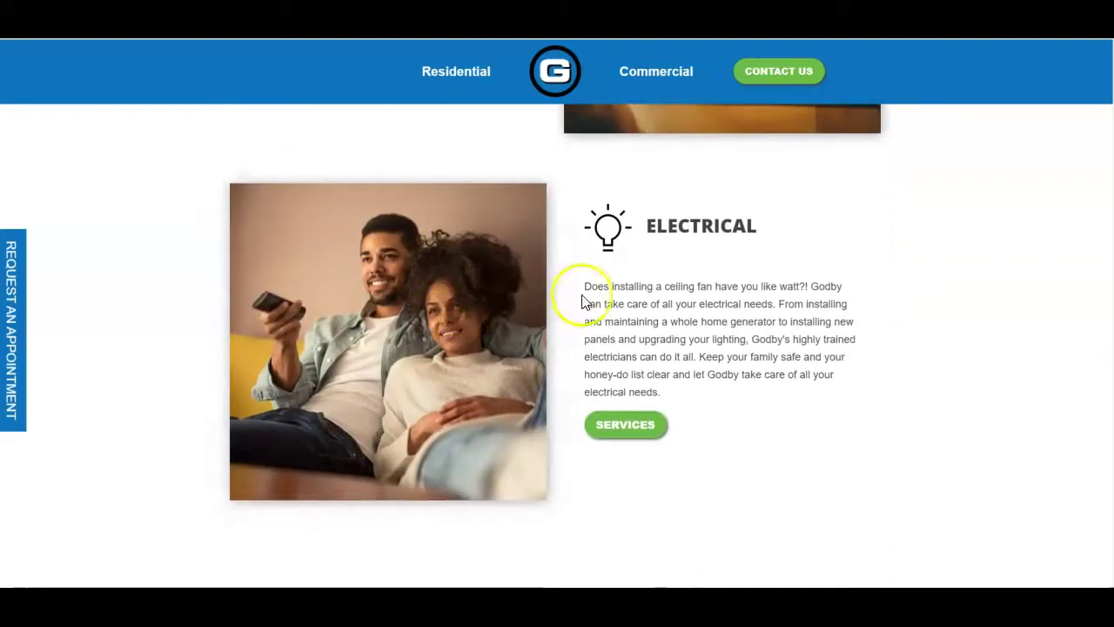
{"action": "scroll", "coordinate": [584, 301], "scroll_direction": "down", "scroll_amount": 13}
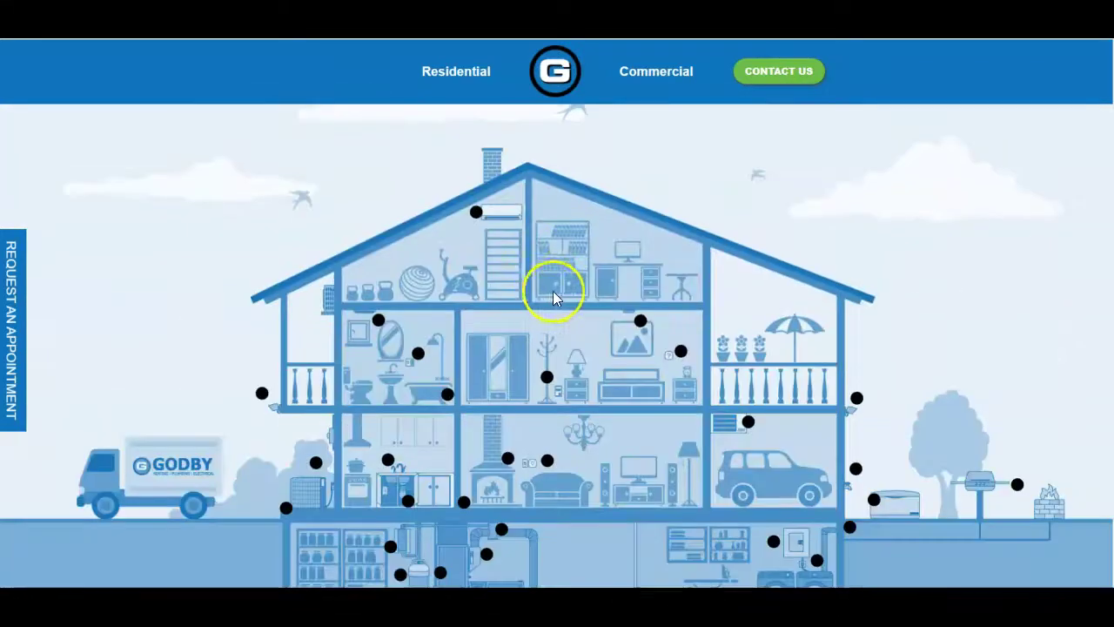
{"action": "scroll", "coordinate": [523, 296], "scroll_direction": "down", "scroll_amount": 10}
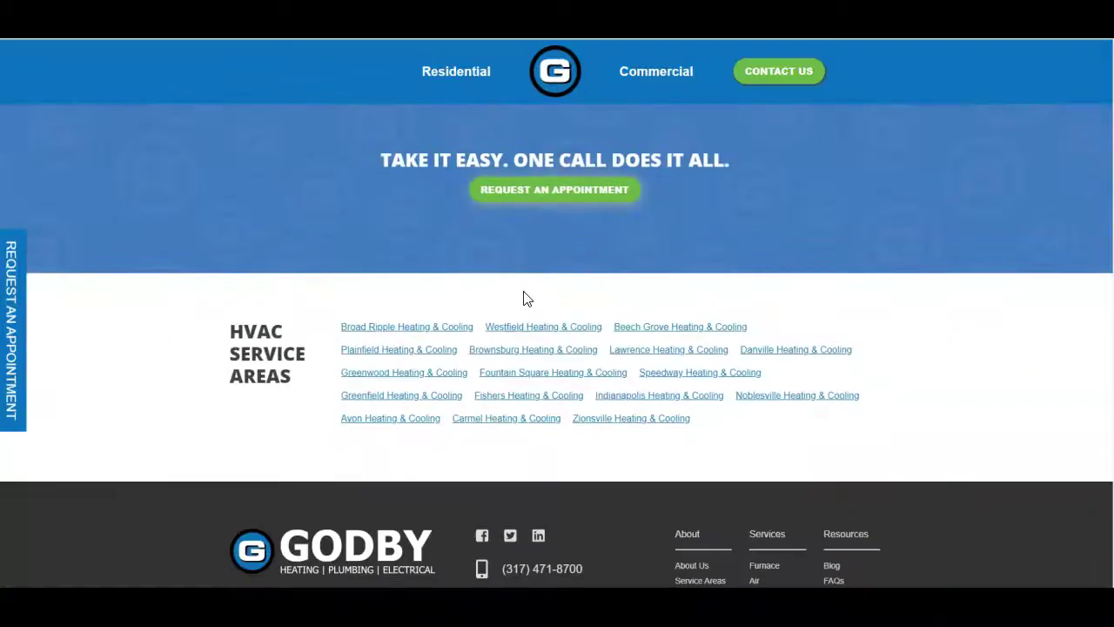
{"action": "scroll", "coordinate": [527, 296], "scroll_direction": "up", "scroll_amount": 20}
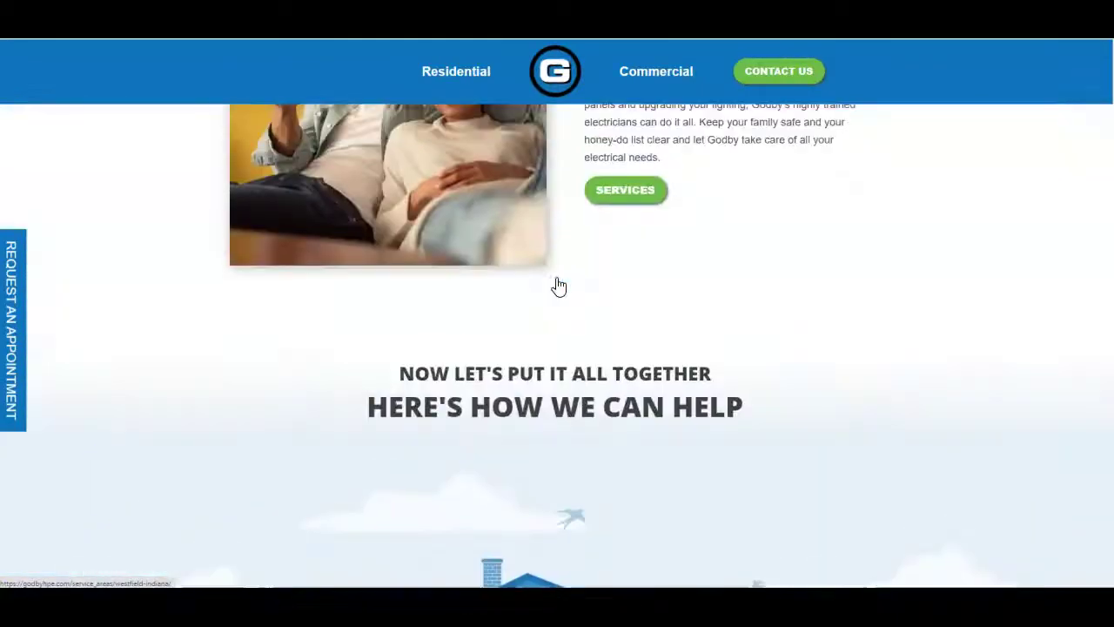
{"action": "scroll", "coordinate": [558, 283], "scroll_direction": "up", "scroll_amount": 20}
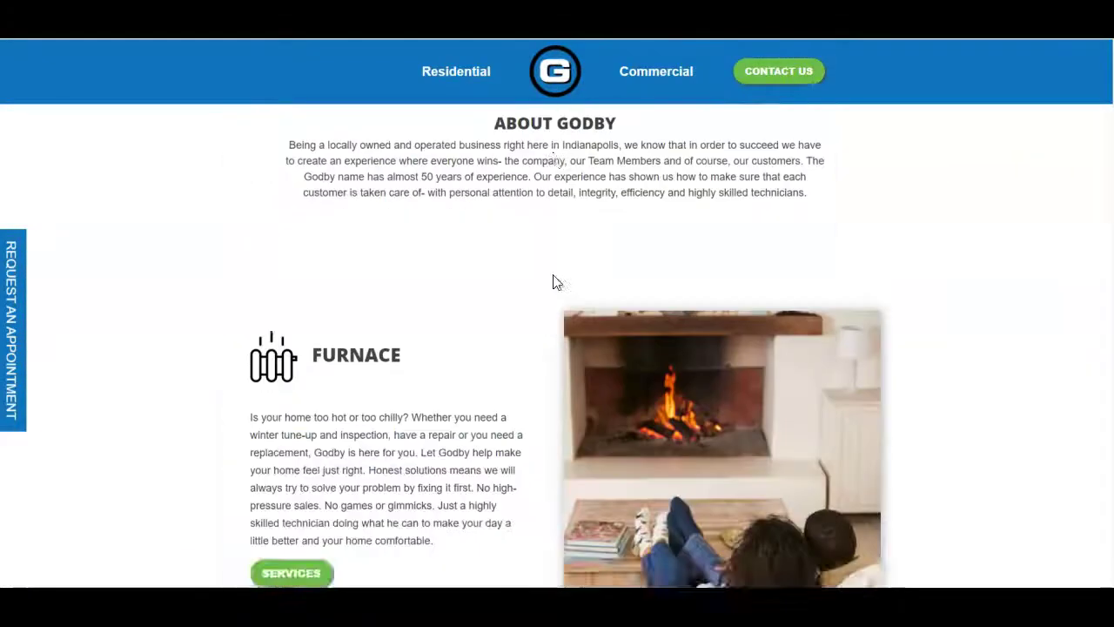
{"action": "scroll", "coordinate": [555, 283], "scroll_direction": "up", "scroll_amount": 10}
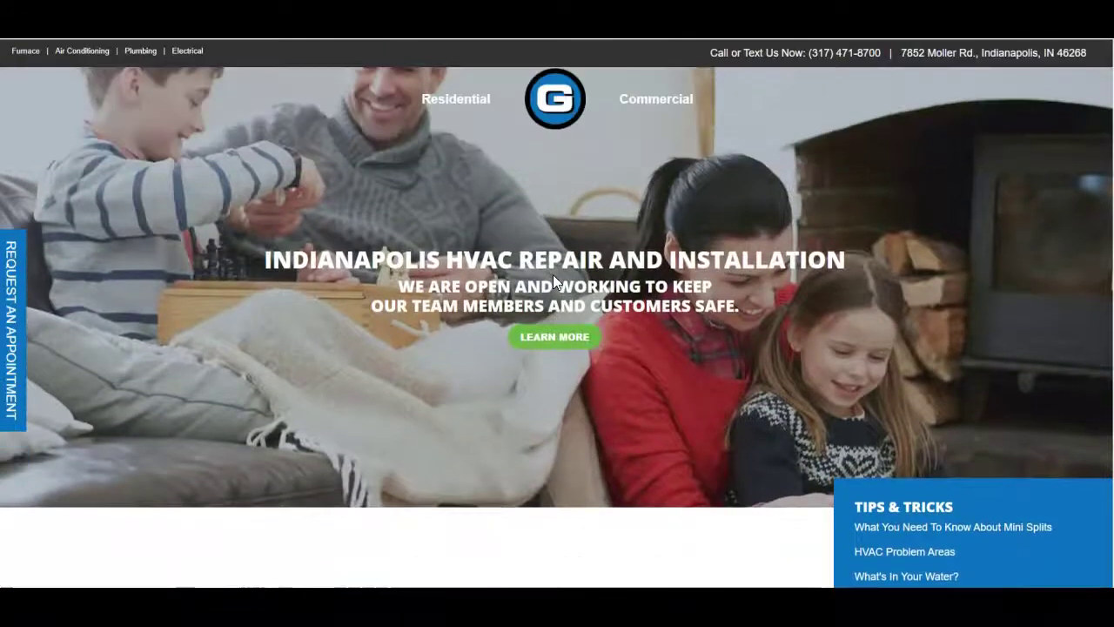
{"action": "scroll", "coordinate": [550, 281], "scroll_direction": "down", "scroll_amount": 3}
{"action": "scroll", "coordinate": [548, 279], "scroll_direction": "down", "scroll_amount": 10}
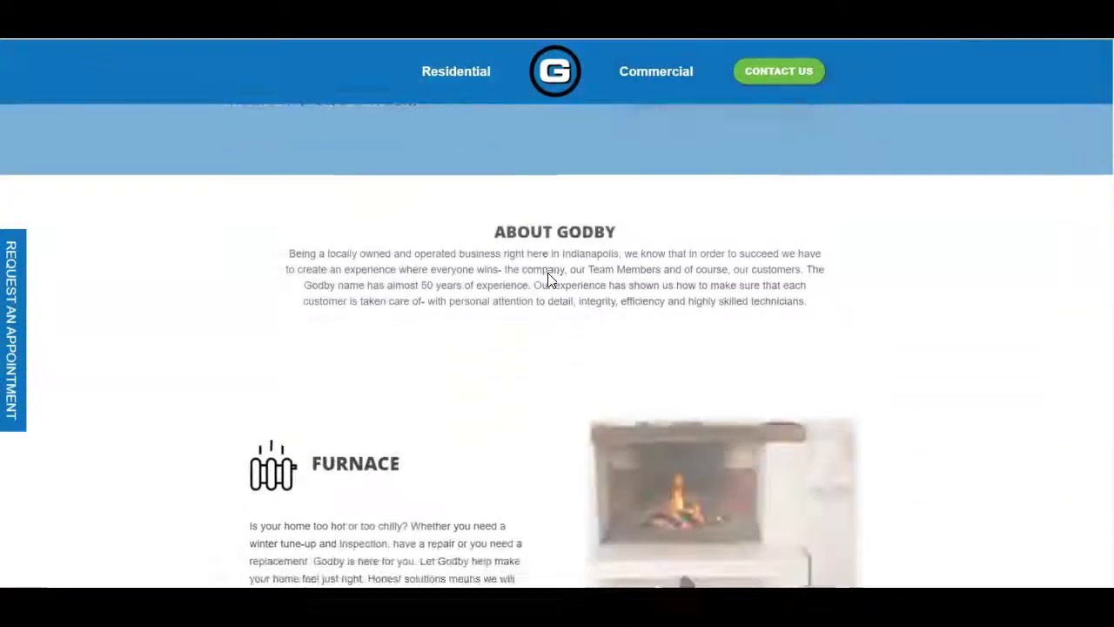
{"action": "scroll", "coordinate": [548, 279], "scroll_direction": "down", "scroll_amount": 10}
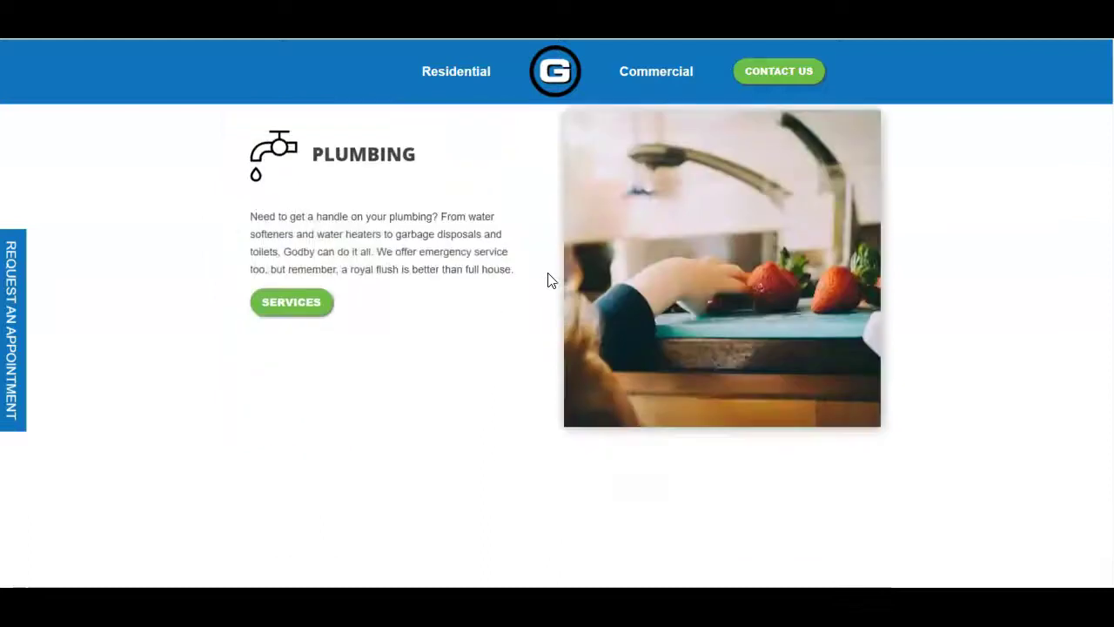
{"action": "scroll", "coordinate": [549, 280], "scroll_direction": "down", "scroll_amount": 10}
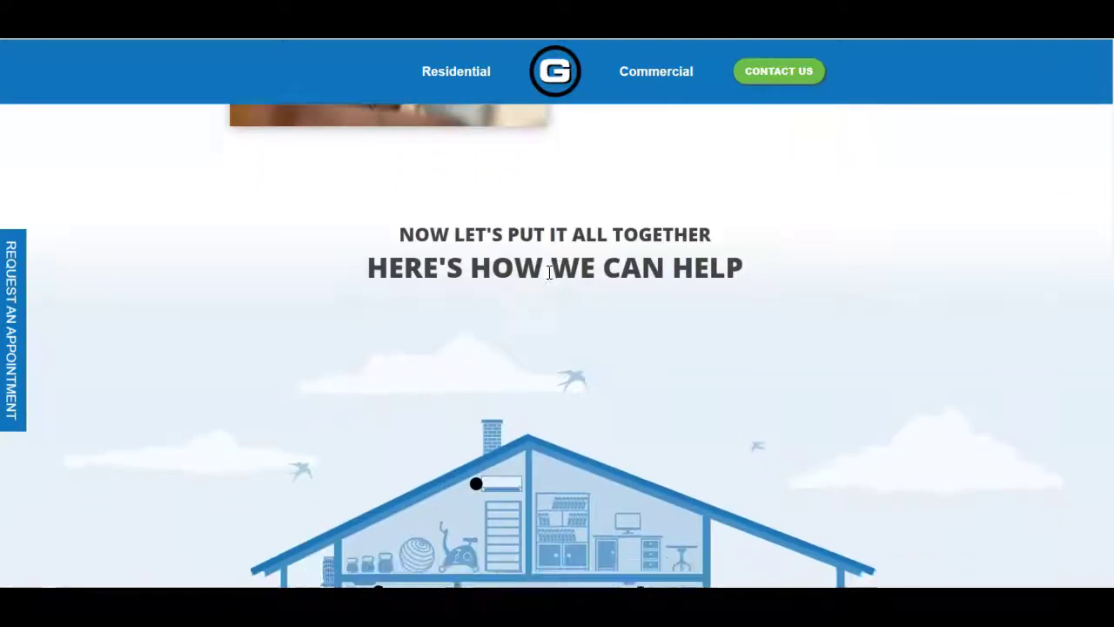
{"action": "scroll", "coordinate": [567, 291], "scroll_direction": "up", "scroll_amount": 8}
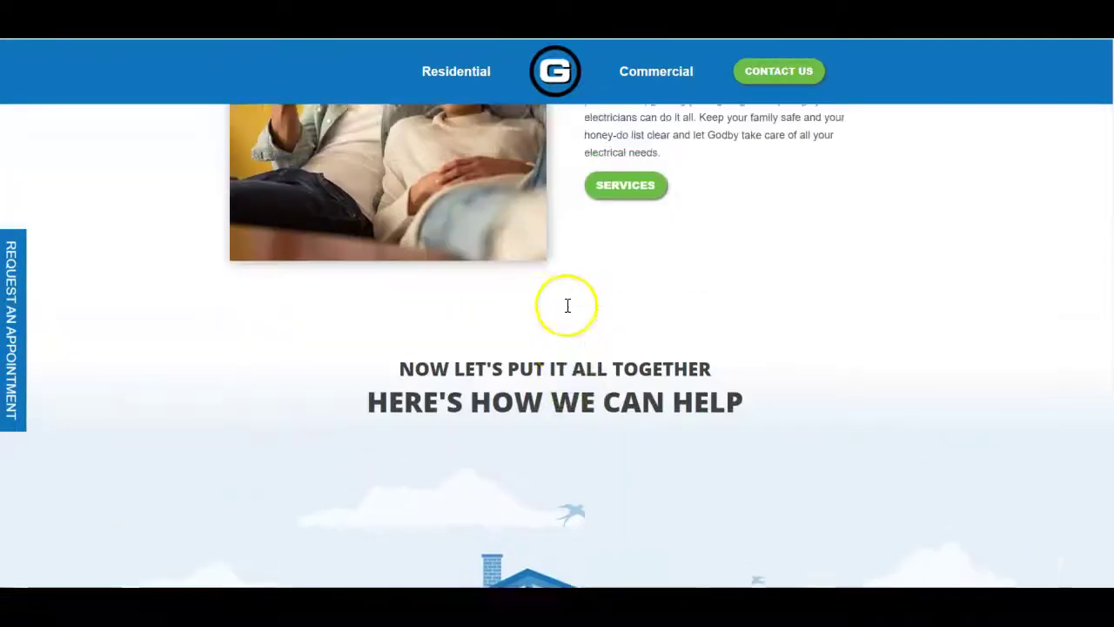
{"action": "scroll", "coordinate": [564, 300], "scroll_direction": "up", "scroll_amount": 10}
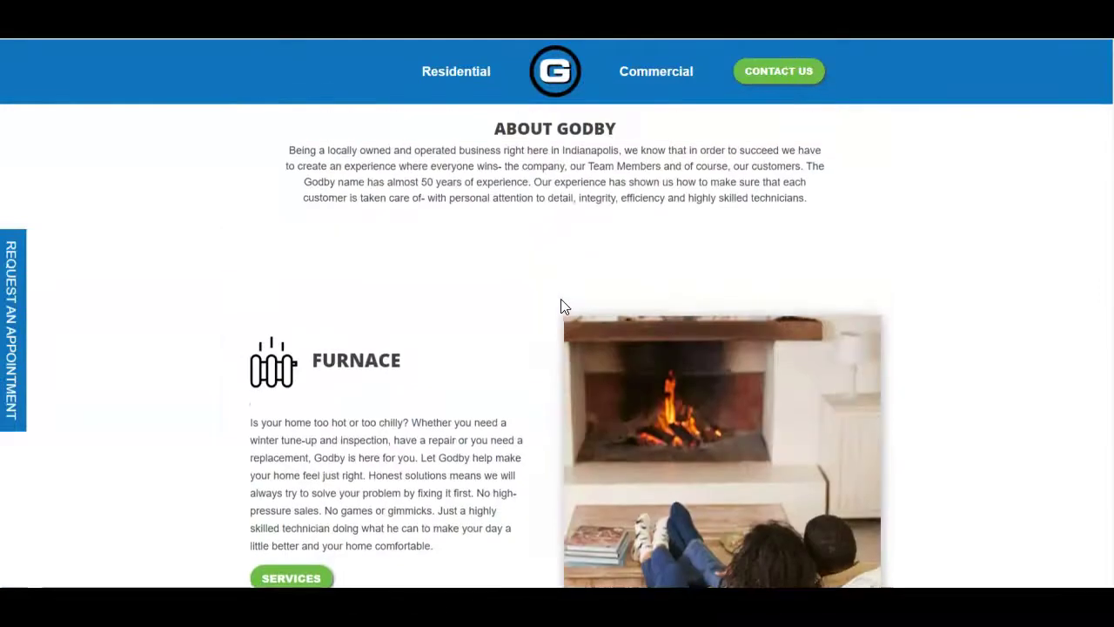
{"action": "scroll", "coordinate": [559, 298], "scroll_direction": "up", "scroll_amount": 8}
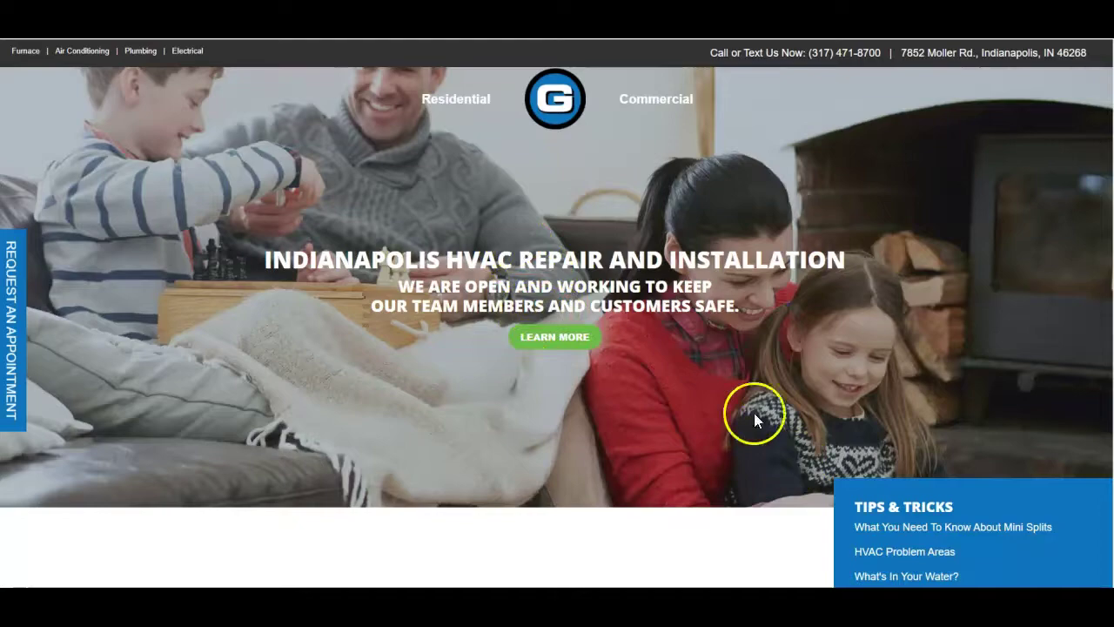
Step: Go back to the results and recheck the Airtron-led local pack and Chapman's first organic ranking
{"action": "key", "text": "alt+Left"}
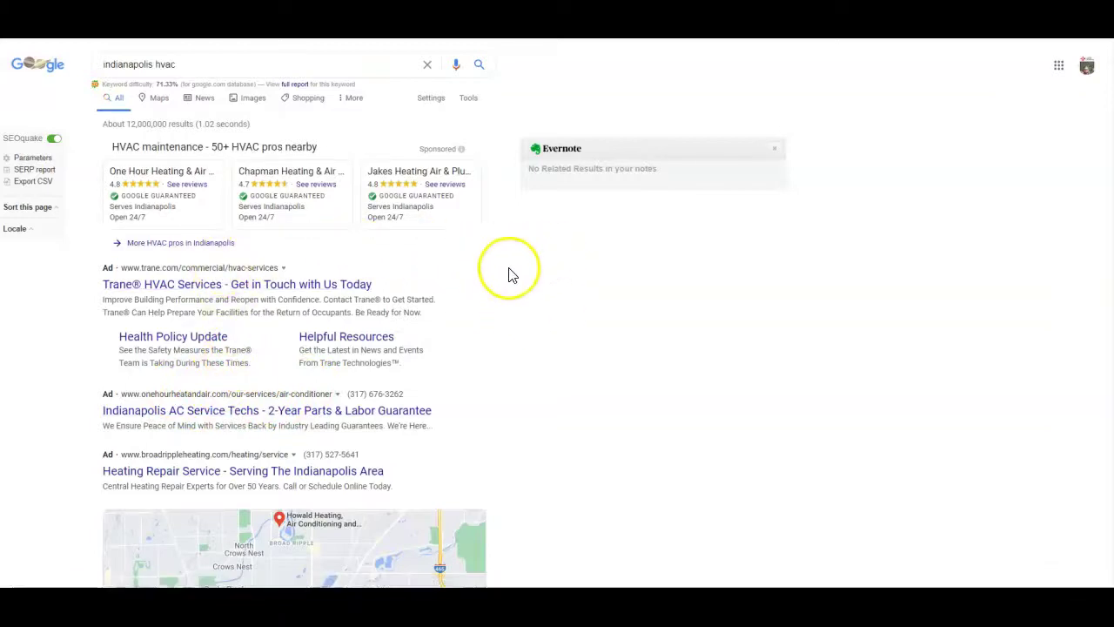
{"action": "scroll", "coordinate": [491, 273], "scroll_direction": "down", "scroll_amount": 4}
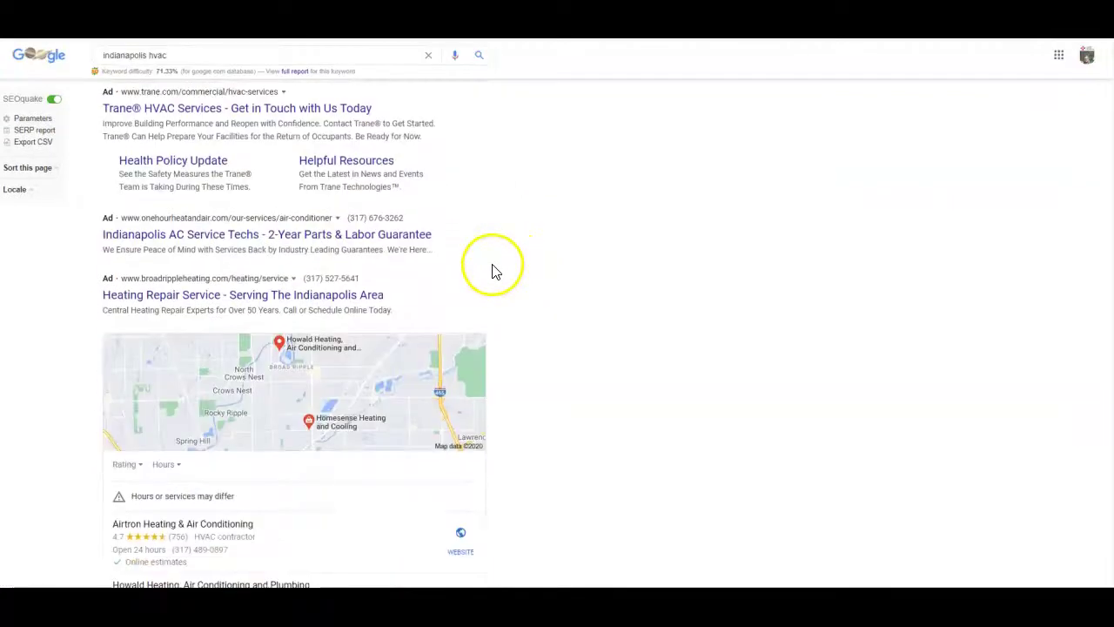
{"action": "scroll", "coordinate": [383, 285], "scroll_direction": "down", "scroll_amount": 2}
{"action": "scroll", "coordinate": [381, 286], "scroll_direction": "down", "scroll_amount": 1}
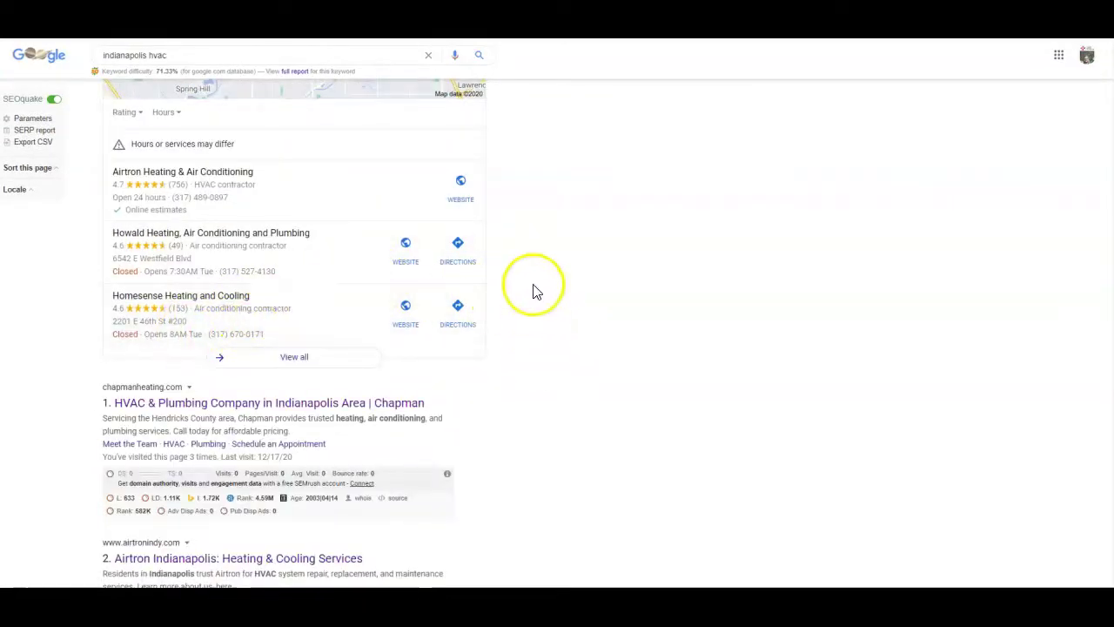
{"action": "scroll", "coordinate": [530, 291], "scroll_direction": "down", "scroll_amount": 3}
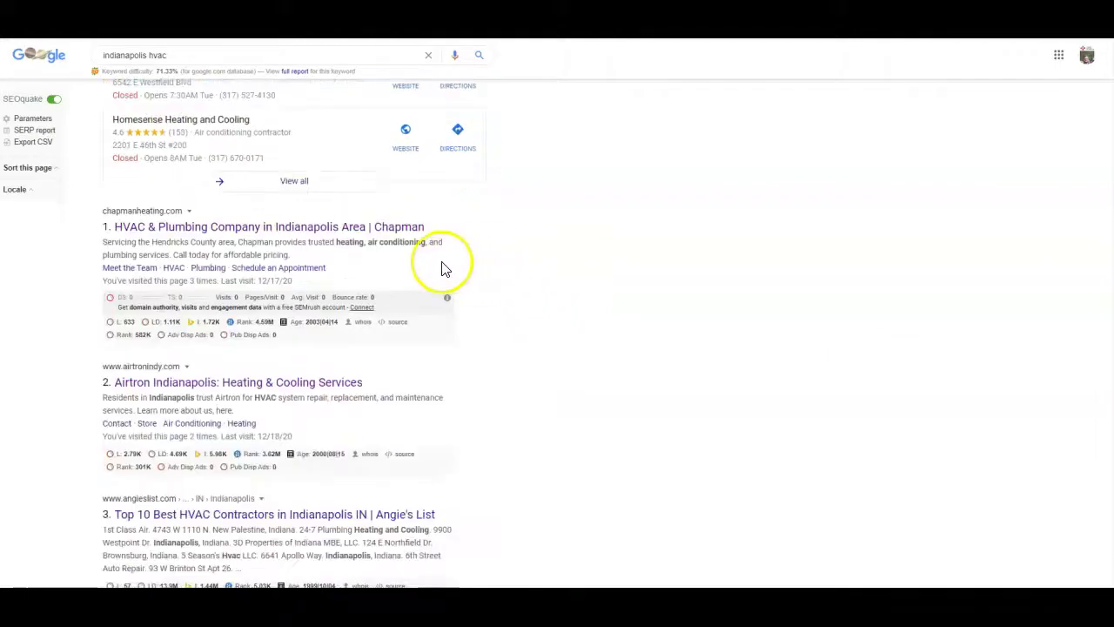
{"action": "scroll", "coordinate": [159, 241], "scroll_direction": "up", "scroll_amount": 8}
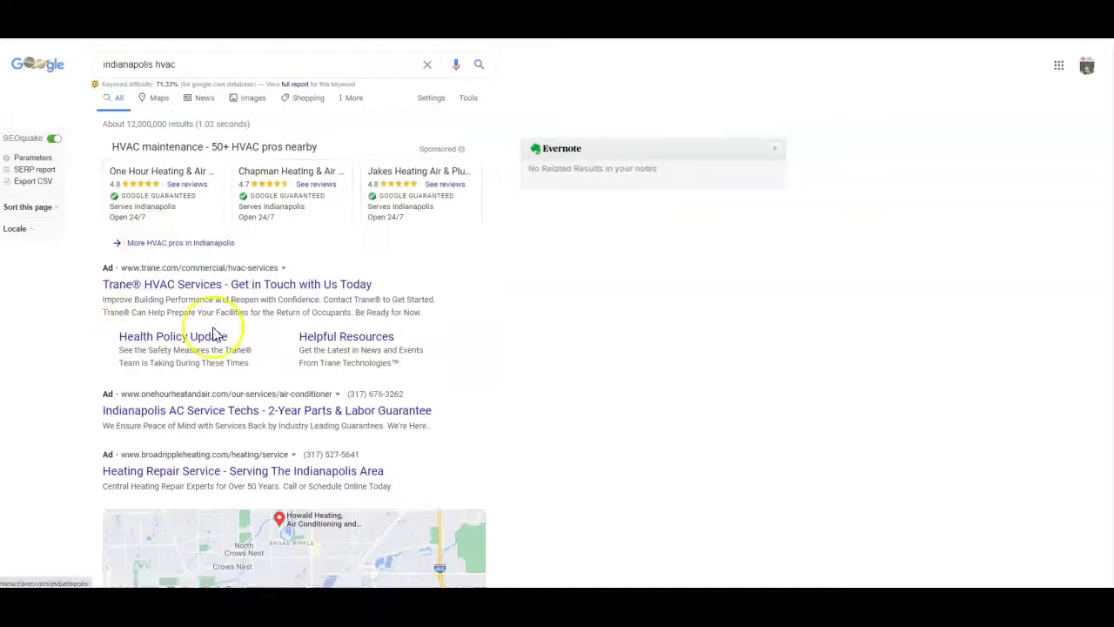
{"action": "scroll", "coordinate": [192, 352], "scroll_direction": "down", "scroll_amount": 5}
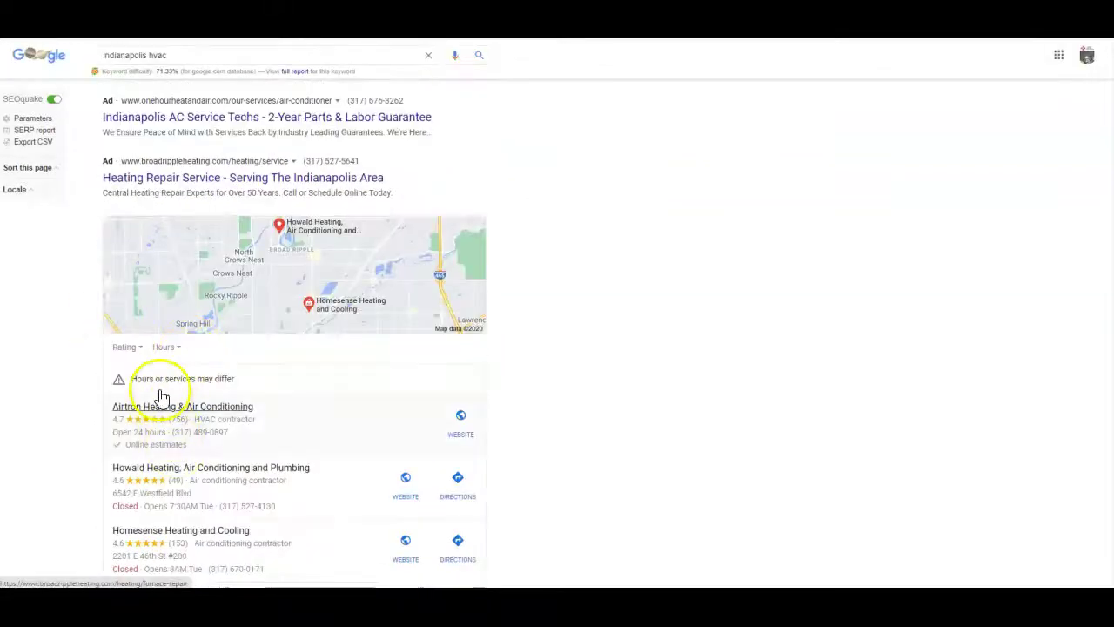
{"action": "scroll", "coordinate": [197, 392], "scroll_direction": "down", "scroll_amount": 5}
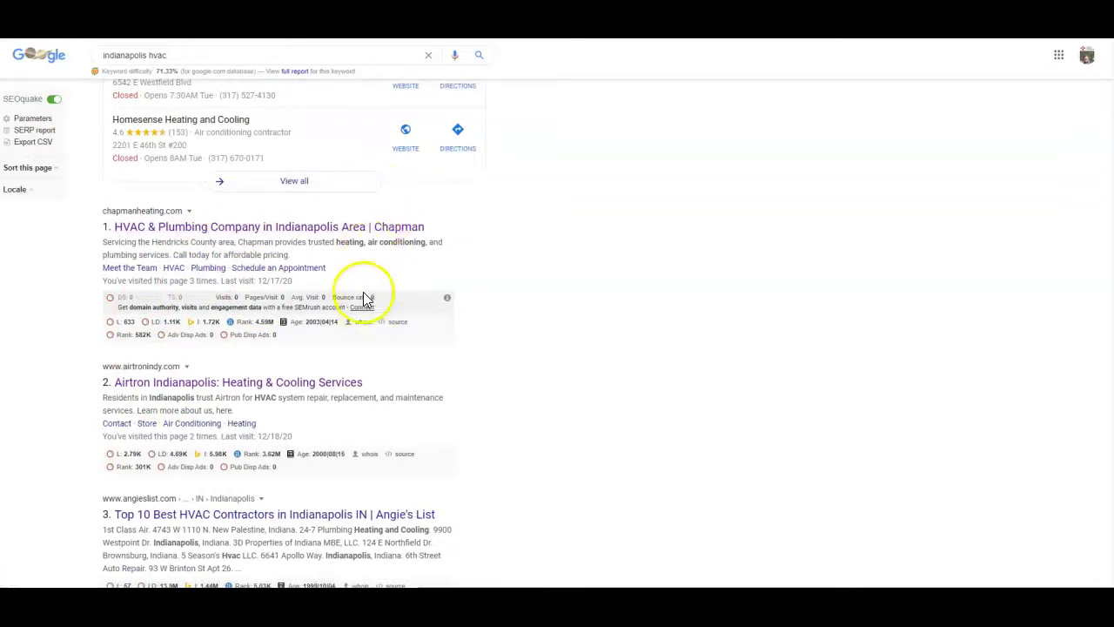
{"action": "scroll", "coordinate": [366, 298], "scroll_direction": "up", "scroll_amount": 3}
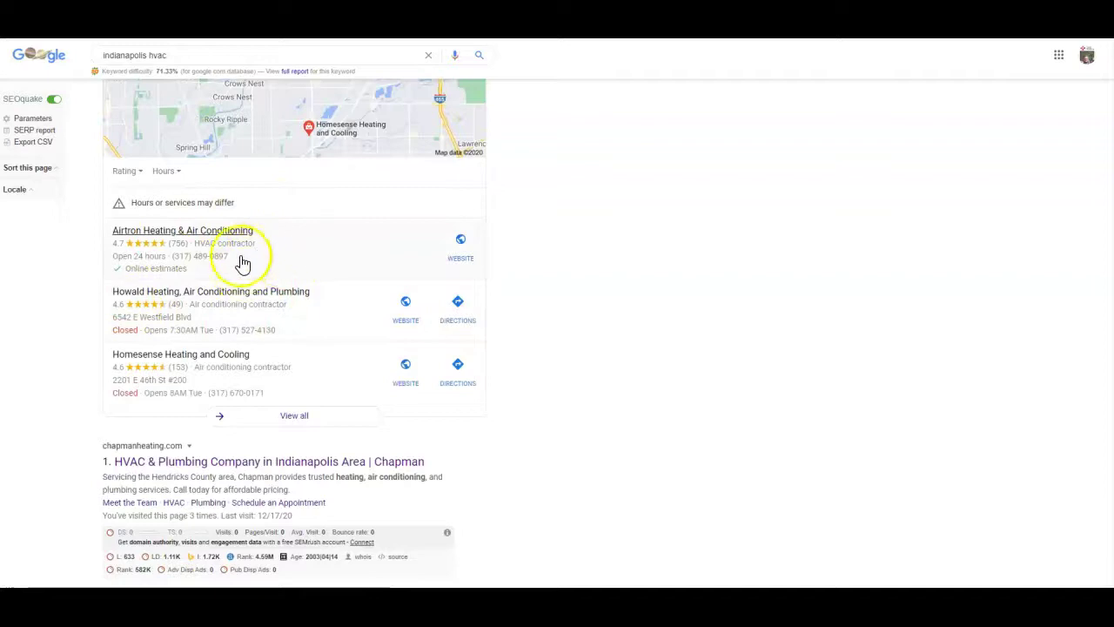
{"action": "scroll", "coordinate": [231, 323], "scroll_direction": "down", "scroll_amount": 2}
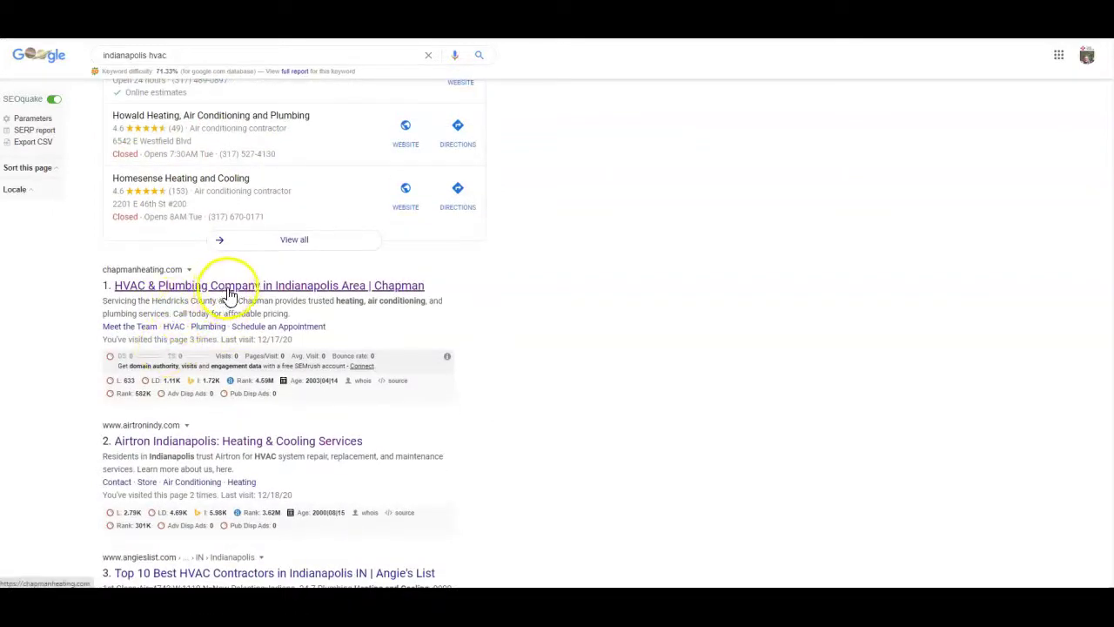
{"action": "scroll", "coordinate": [256, 331], "scroll_direction": "up", "scroll_amount": 3}
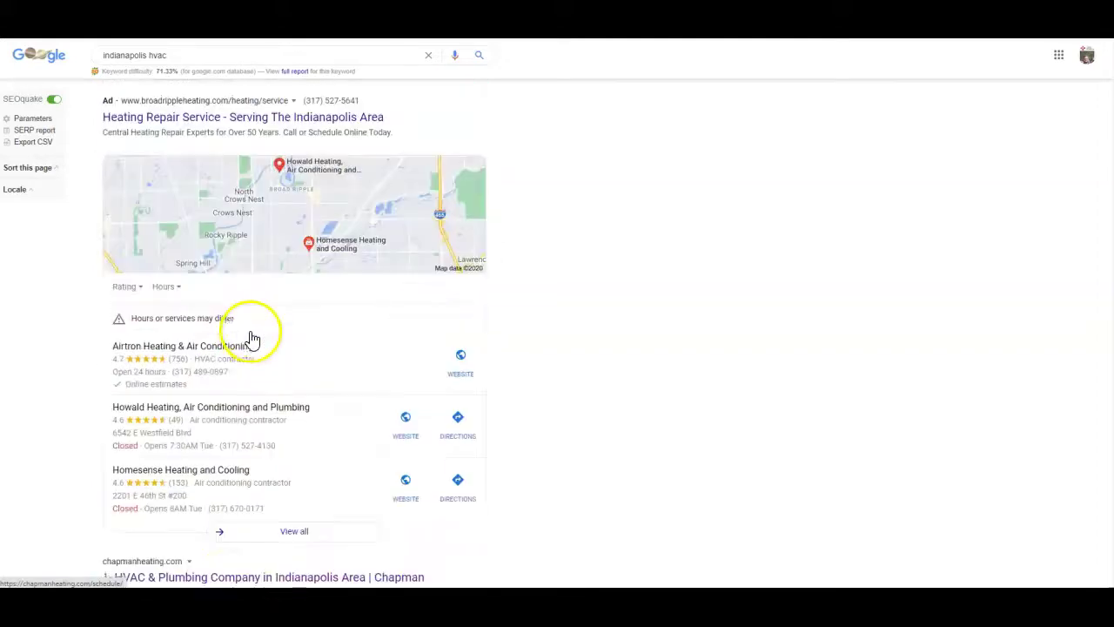
{"action": "scroll", "coordinate": [241, 331], "scroll_direction": "up", "scroll_amount": 3}
{"action": "scroll", "coordinate": [241, 335], "scroll_direction": "up", "scroll_amount": 2}
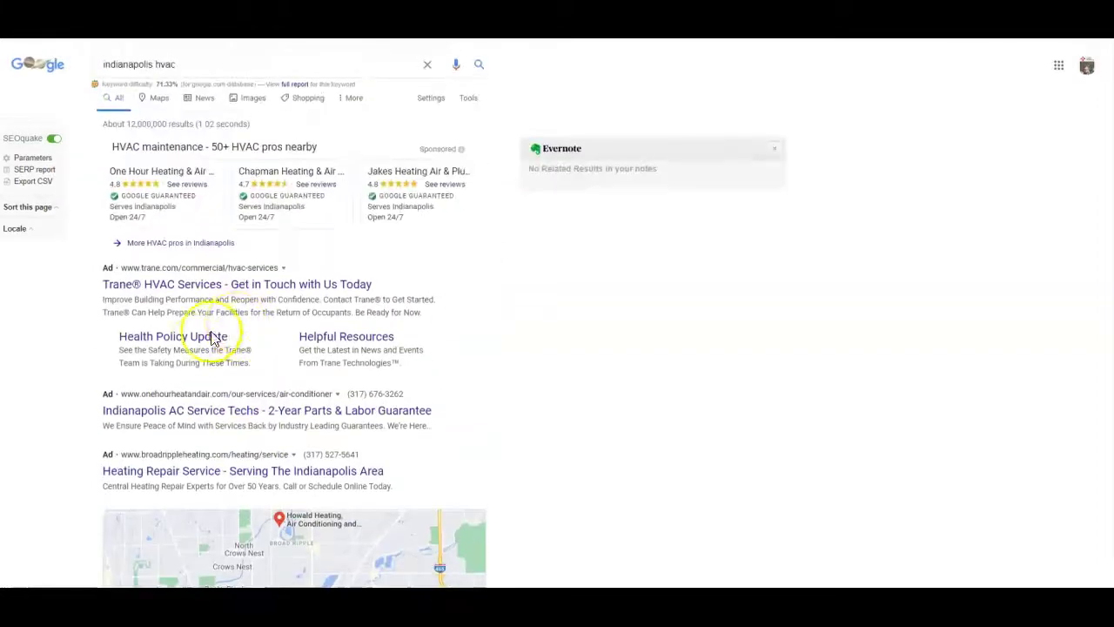
{"action": "scroll", "coordinate": [219, 356], "scroll_direction": "down", "scroll_amount": 3}
{"action": "scroll", "coordinate": [219, 369], "scroll_direction": "down", "scroll_amount": 3}
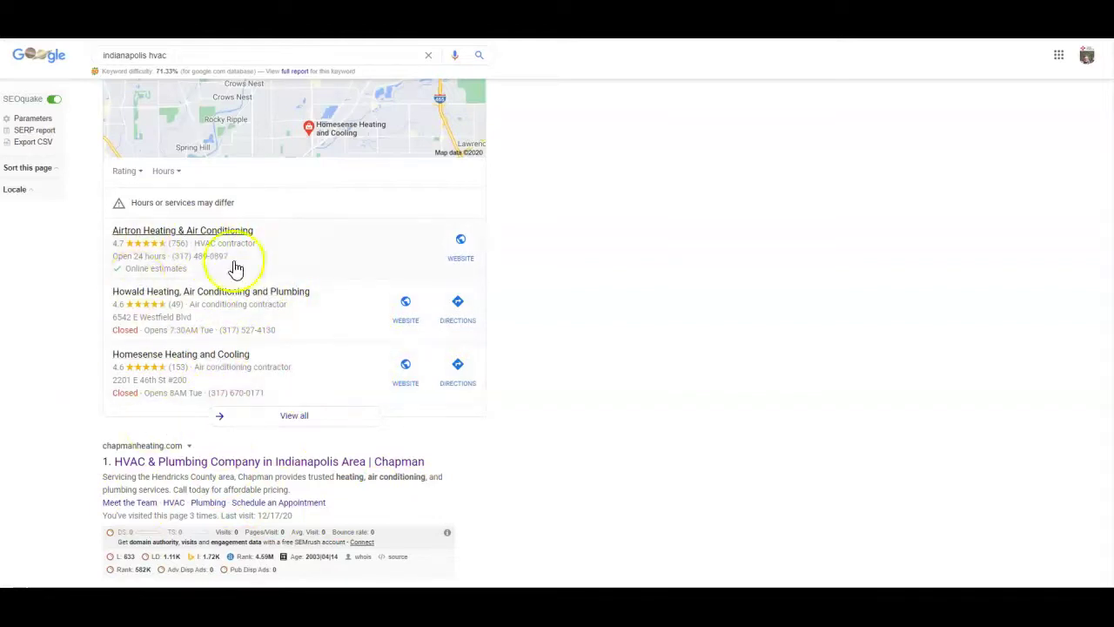
{"action": "scroll", "coordinate": [287, 231], "scroll_direction": "down", "scroll_amount": 2}
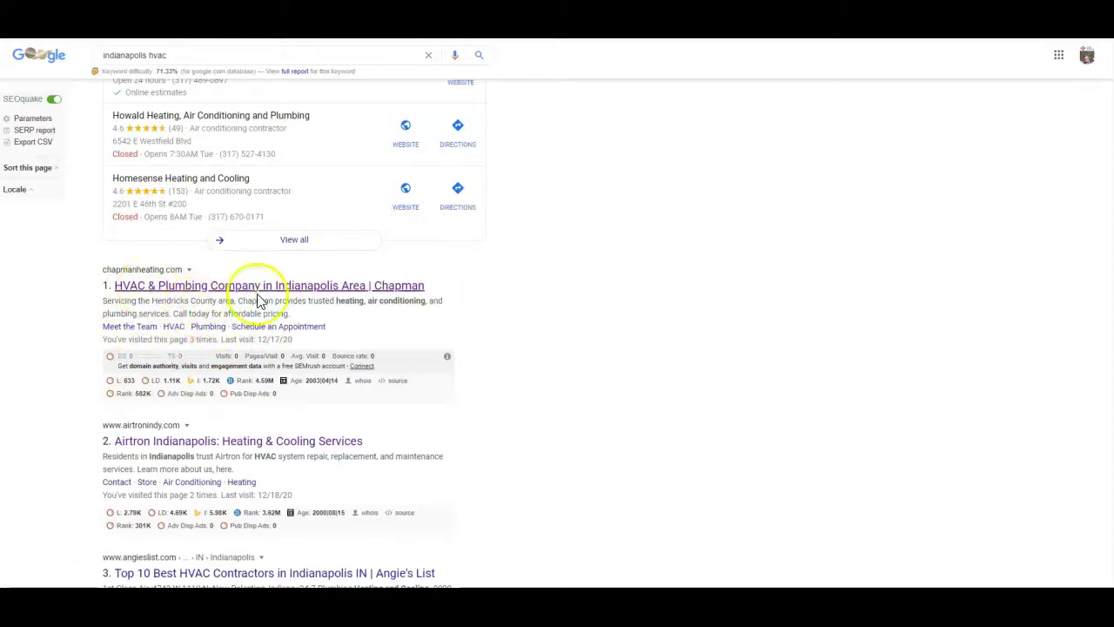
{"action": "scroll", "coordinate": [512, 313], "scroll_direction": "up", "scroll_amount": 2}
{"action": "scroll", "coordinate": [512, 314], "scroll_direction": "up", "scroll_amount": 5}
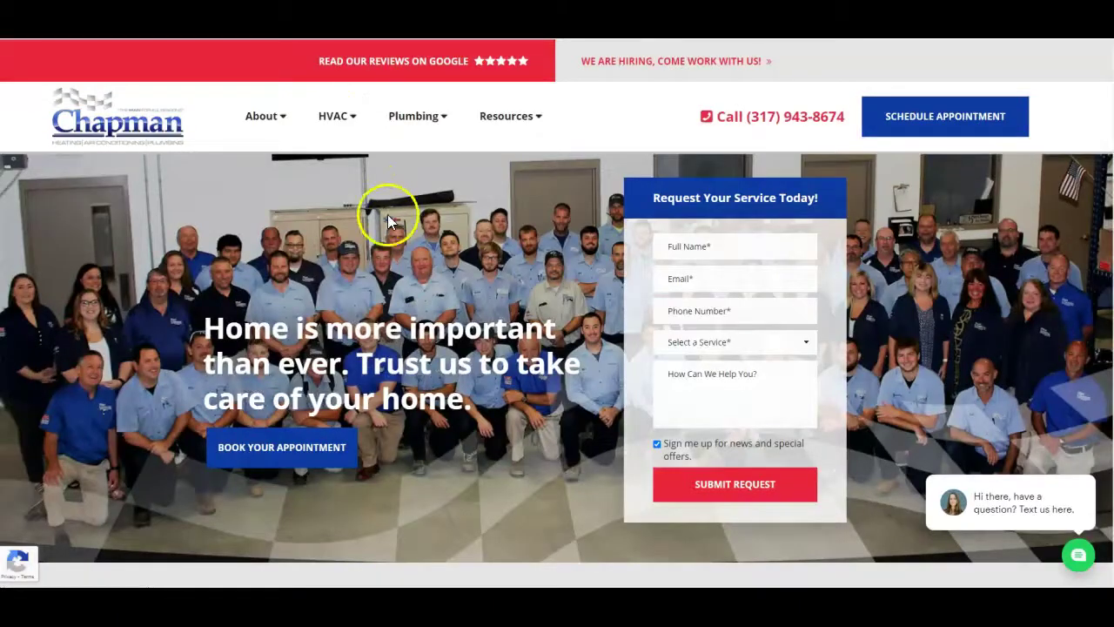
Step: Scroll Chapman's homepage from the team photo down to reviews and the footer, then back up
{"action": "scroll", "coordinate": [394, 225], "scroll_direction": "down", "scroll_amount": 1}
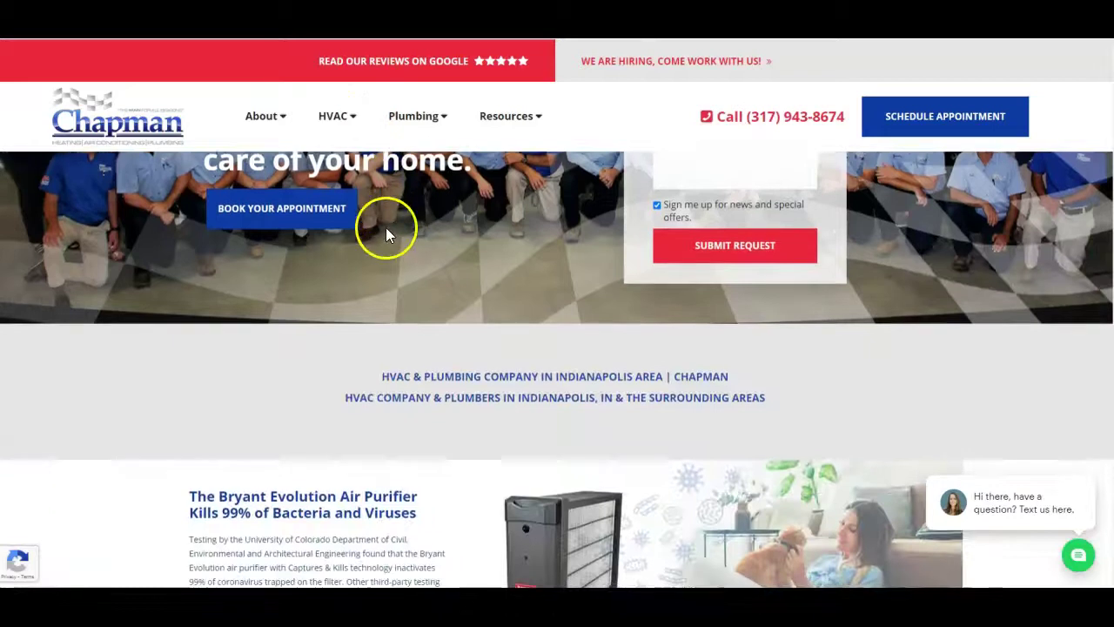
{"action": "scroll", "coordinate": [388, 235], "scroll_direction": "down", "scroll_amount": 10}
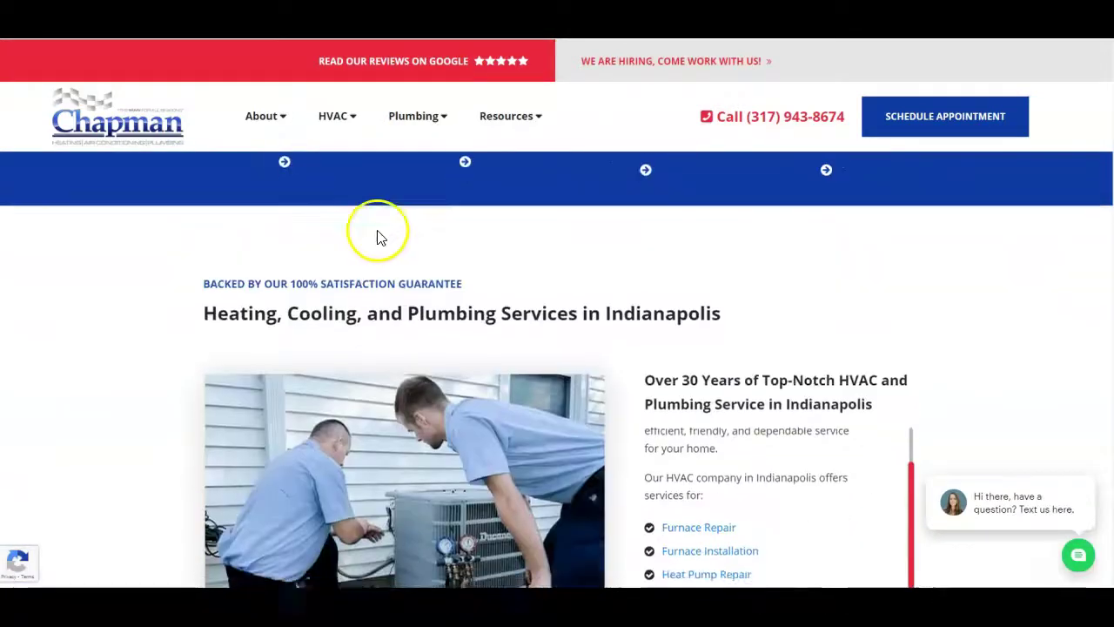
{"action": "scroll", "coordinate": [377, 232], "scroll_direction": "down", "scroll_amount": 8}
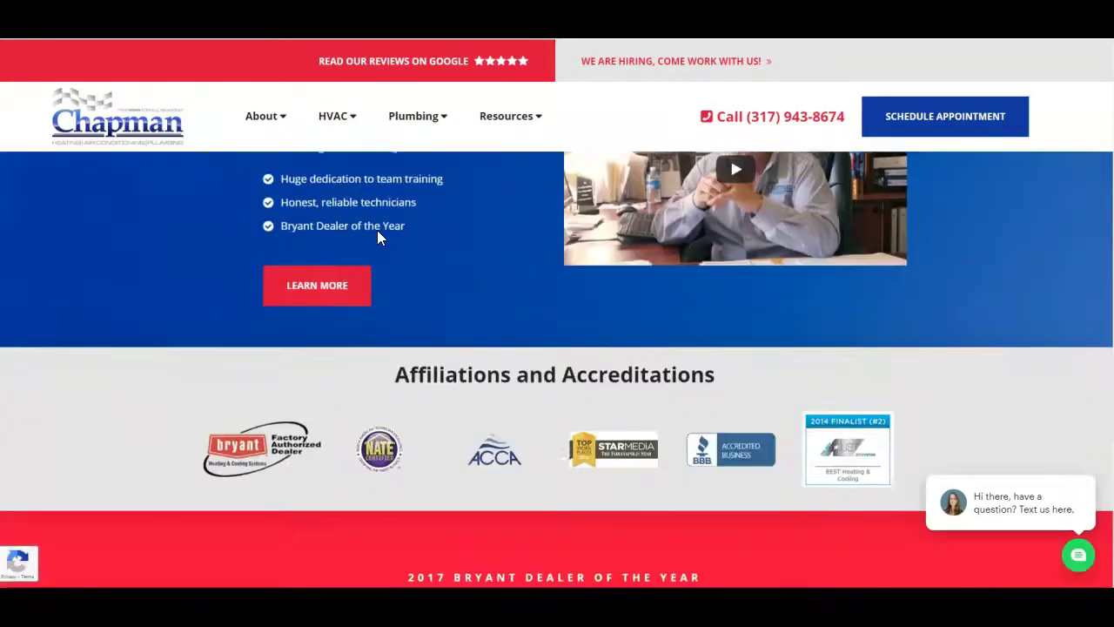
{"action": "scroll", "coordinate": [377, 235], "scroll_direction": "down", "scroll_amount": 8}
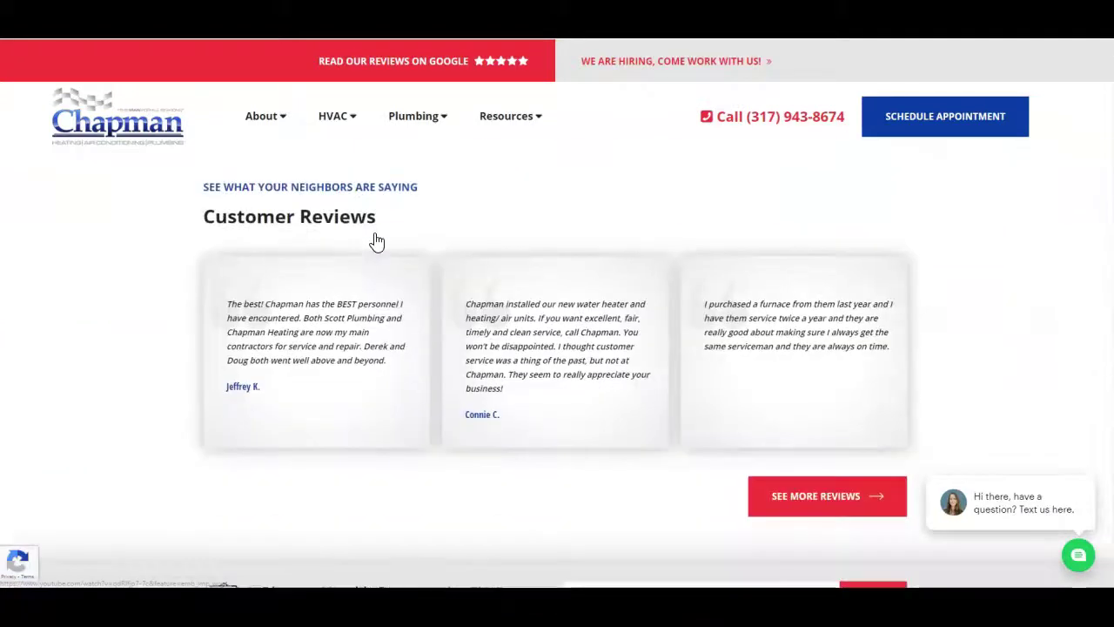
{"action": "scroll", "coordinate": [376, 241], "scroll_direction": "down", "scroll_amount": 5}
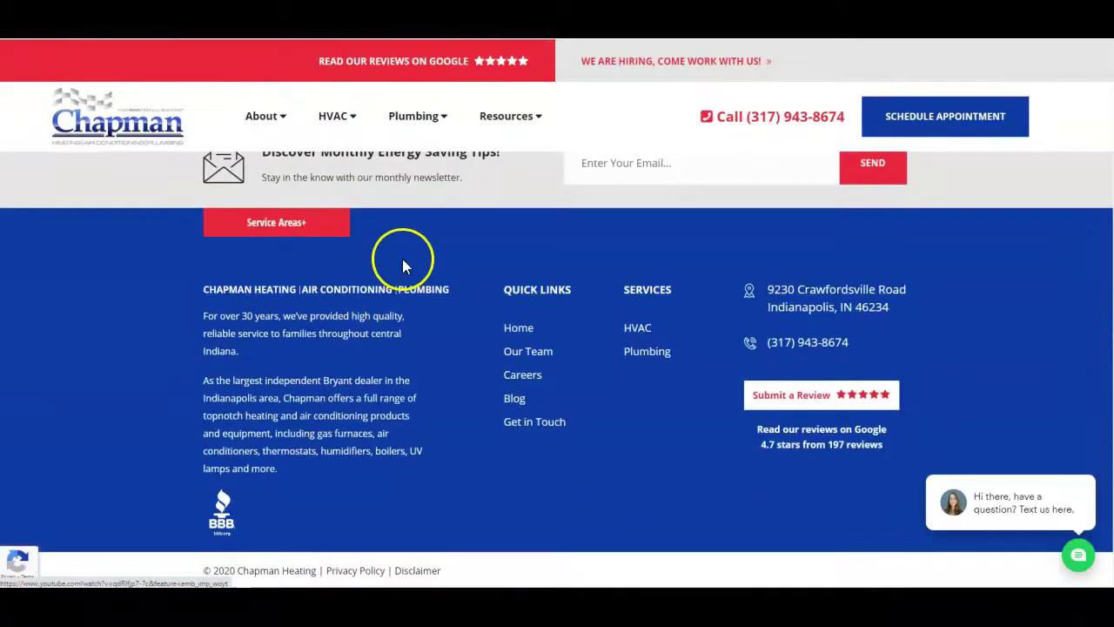
{"action": "scroll", "coordinate": [400, 261], "scroll_direction": "up", "scroll_amount": 10}
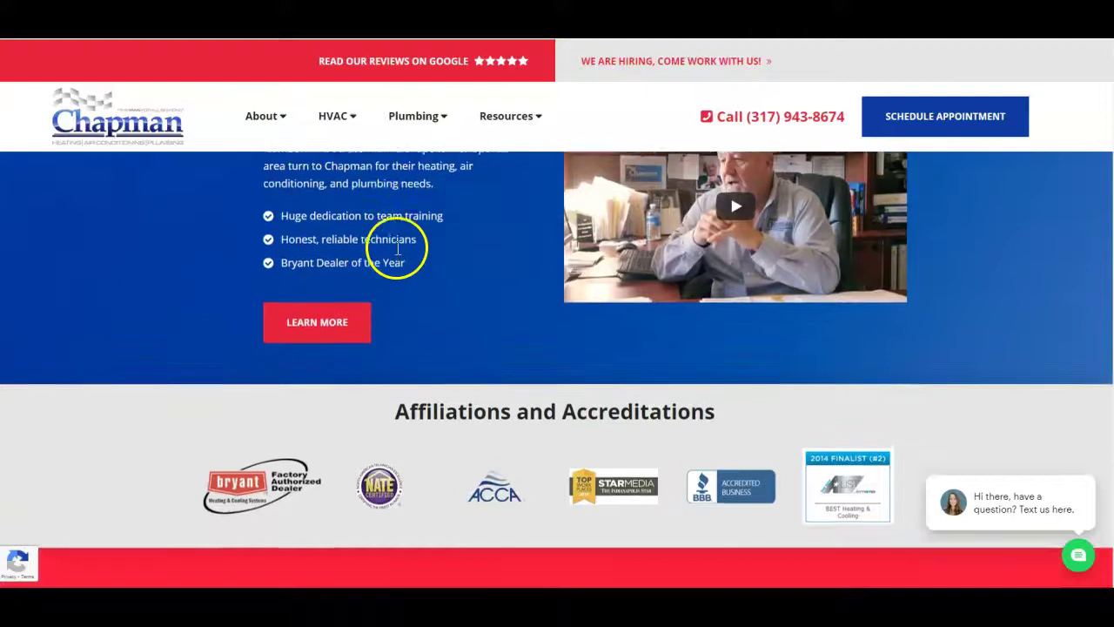
{"action": "scroll", "coordinate": [397, 248], "scroll_direction": "up", "scroll_amount": 10}
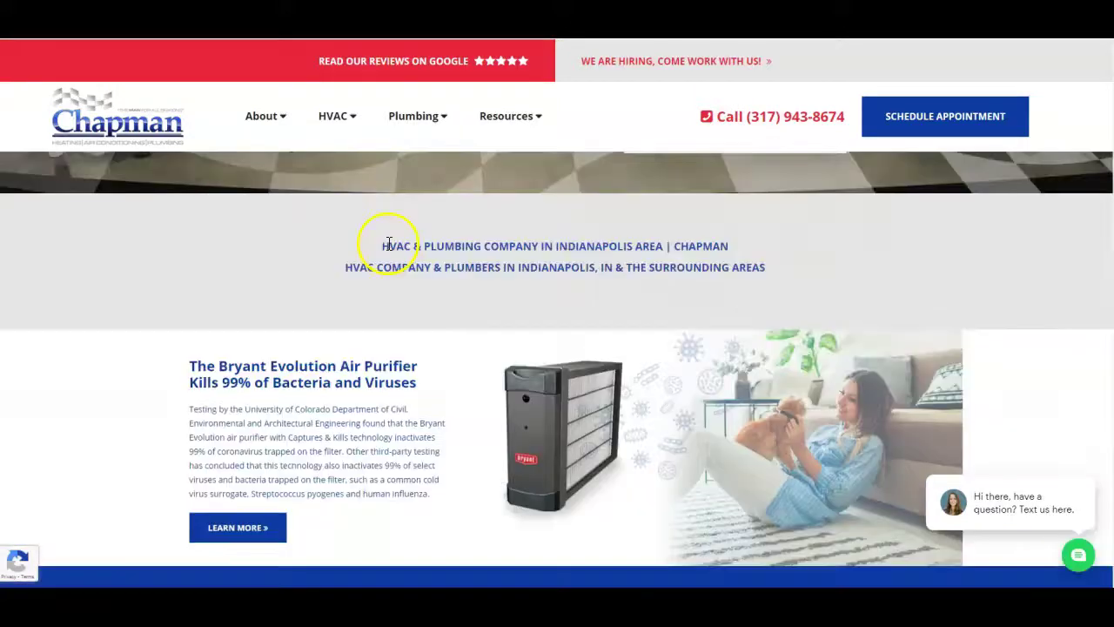
{"action": "scroll", "coordinate": [389, 244], "scroll_direction": "up", "scroll_amount": 5}
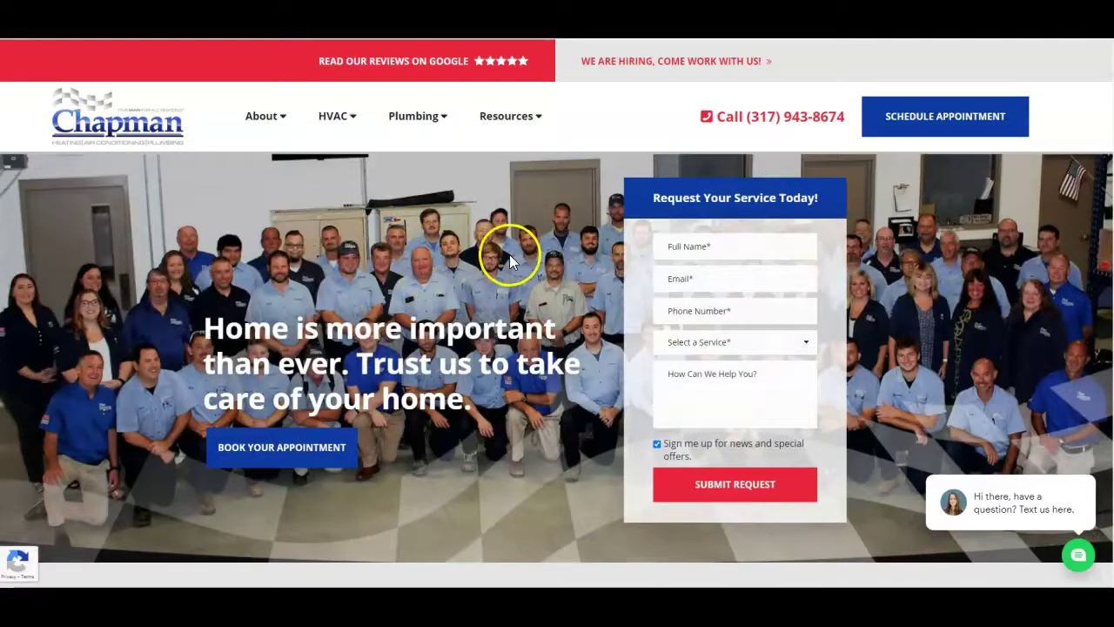
{"action": "scroll", "coordinate": [444, 261], "scroll_direction": "down", "scroll_amount": 10}
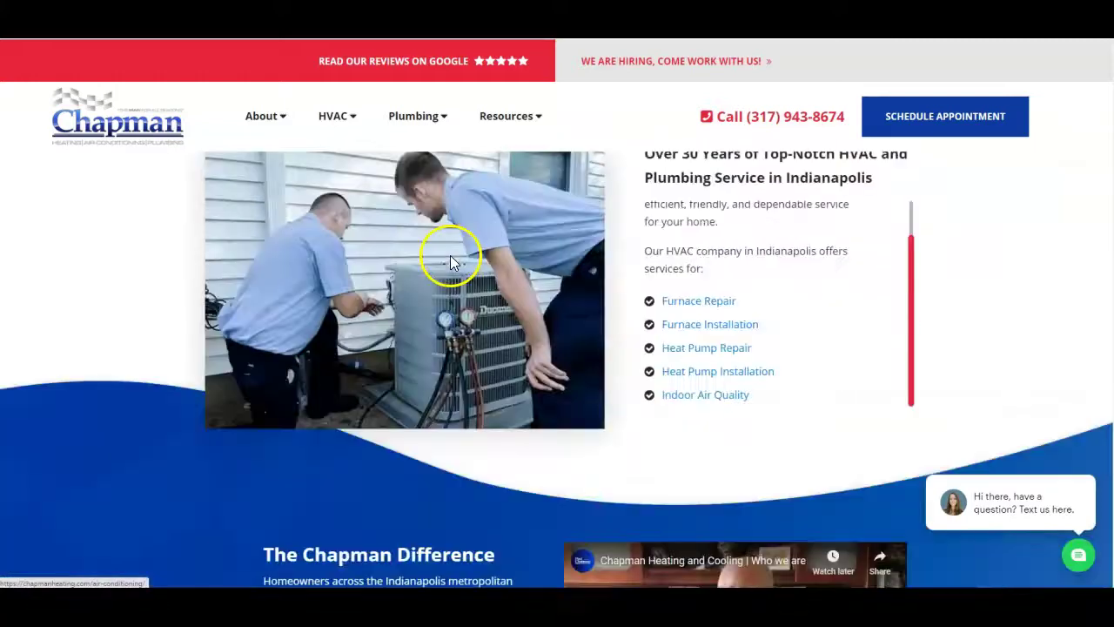
{"action": "scroll", "coordinate": [450, 261], "scroll_direction": "down", "scroll_amount": 15}
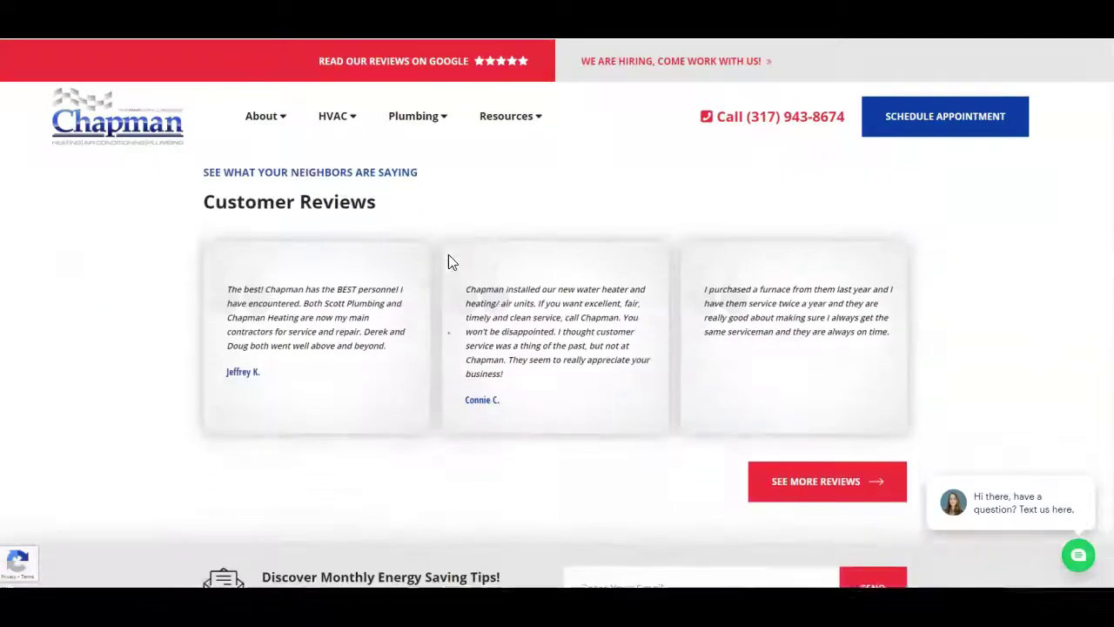
{"action": "scroll", "coordinate": [449, 256], "scroll_direction": "down", "scroll_amount": 10}
{"action": "scroll", "coordinate": [609, 244], "scroll_direction": "up", "scroll_amount": 10}
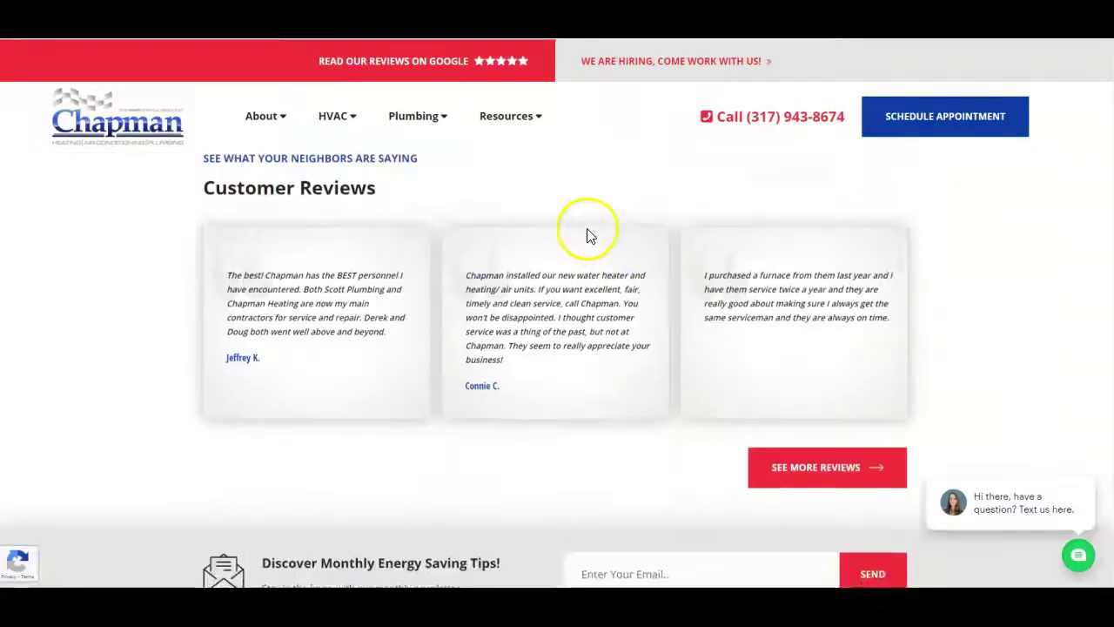
{"action": "scroll", "coordinate": [524, 145], "scroll_direction": "up", "scroll_amount": 10}
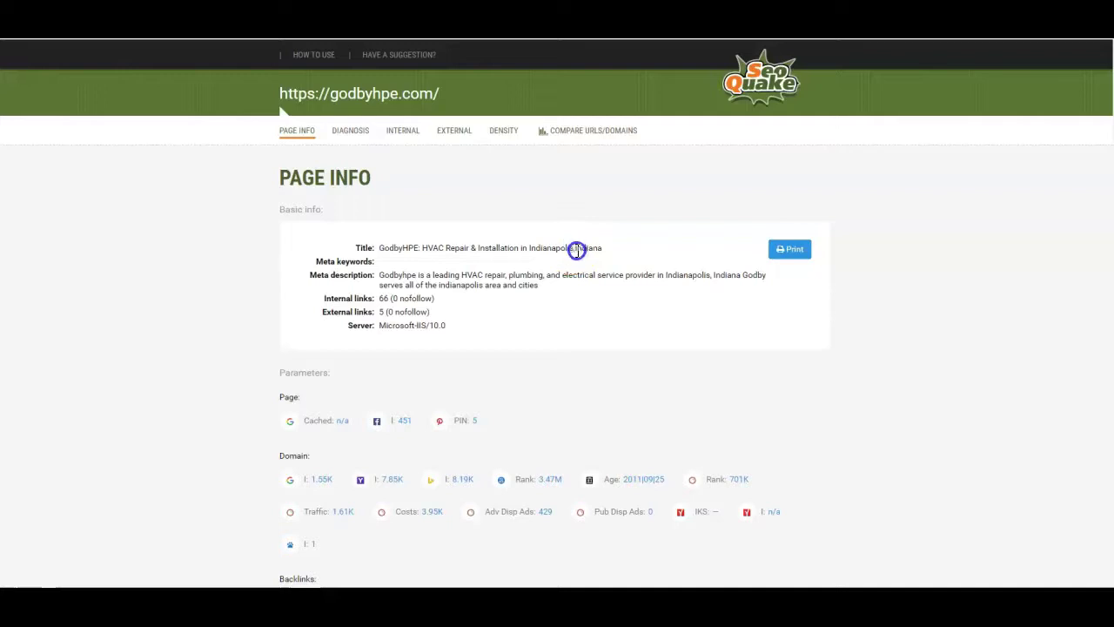
Step: Review godbyhpe.com's parameters and backlinks, then load the Page Info report for chapmanheating.com
{"action": "left_click", "coordinate": [467, 287]}
{"action": "scroll", "coordinate": [366, 339], "scroll_direction": "down", "scroll_amount": 3}
{"action": "left_click", "coordinate": [292, 376]}
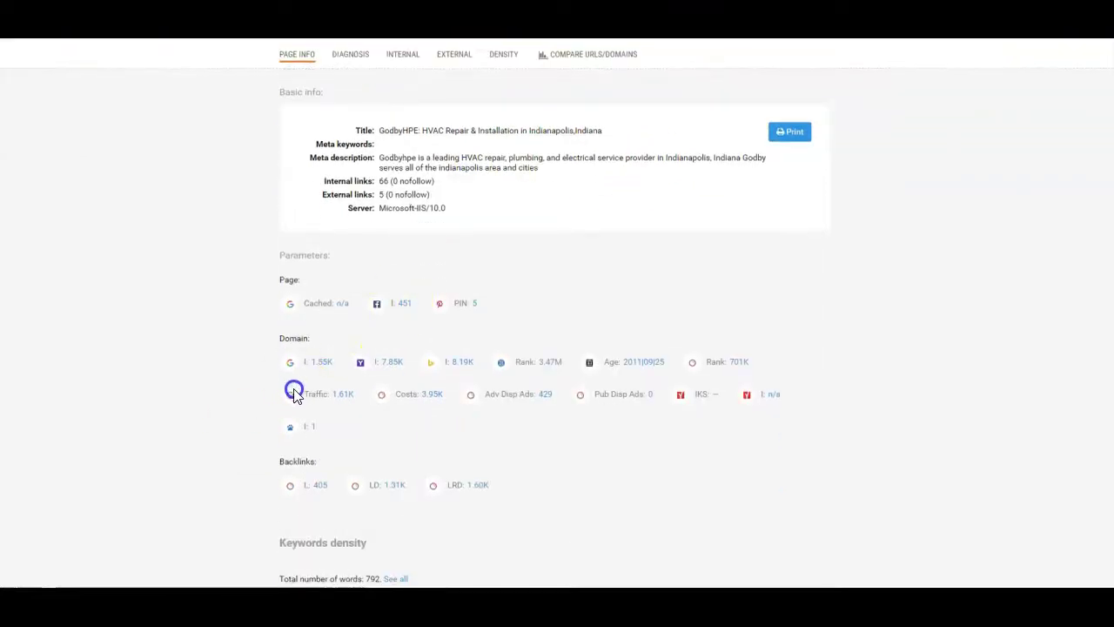
{"action": "left_click", "coordinate": [322, 485]}
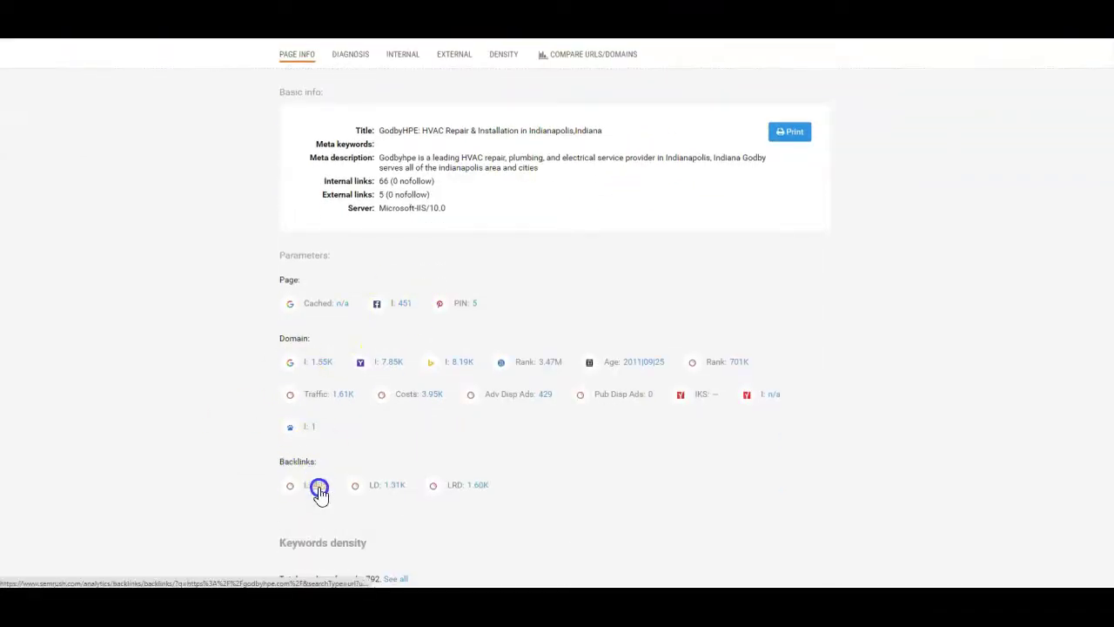
{"action": "scroll", "coordinate": [567, 485], "scroll_direction": "up", "scroll_amount": 3}
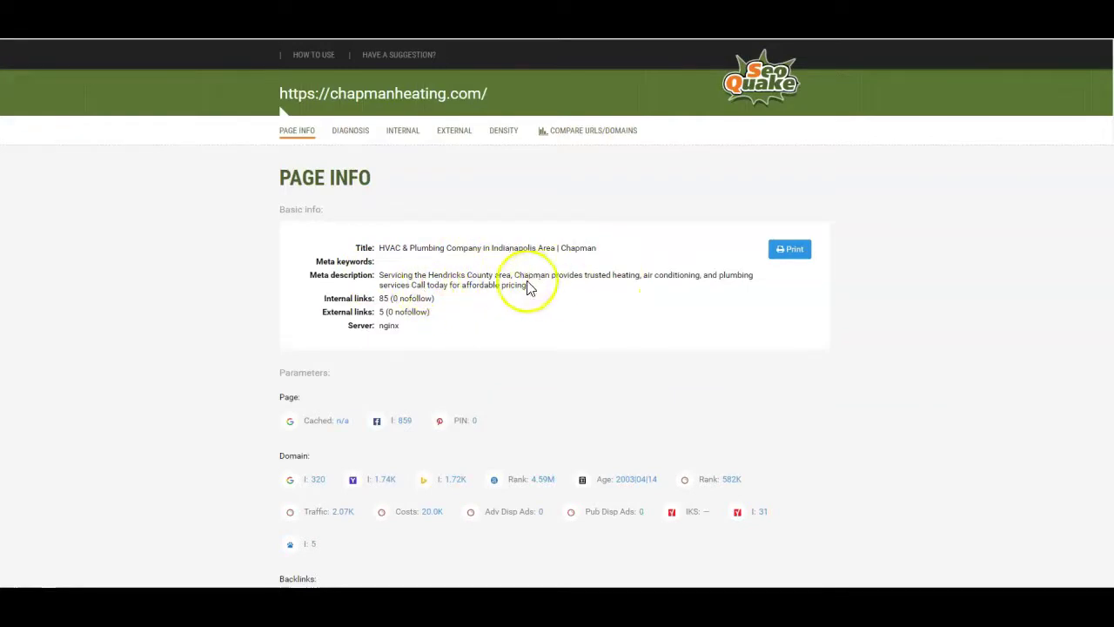
{"action": "scroll", "coordinate": [435, 283], "scroll_direction": "down", "scroll_amount": 2}
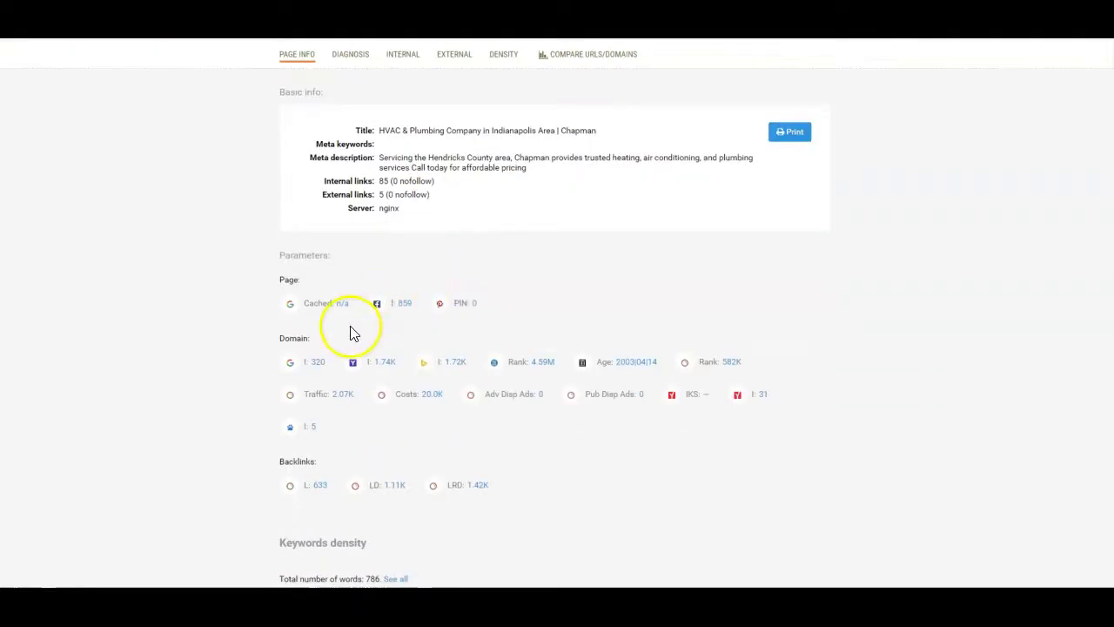
{"action": "scroll", "coordinate": [351, 331], "scroll_direction": "down", "scroll_amount": 1}
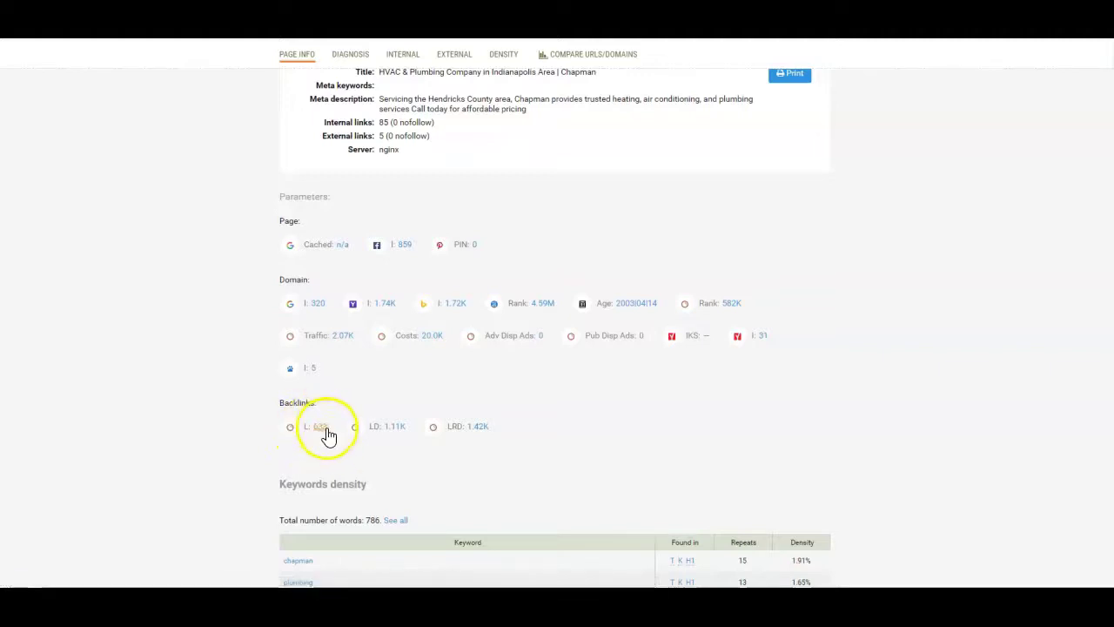
{"action": "scroll", "coordinate": [329, 438], "scroll_direction": "up", "scroll_amount": 3}
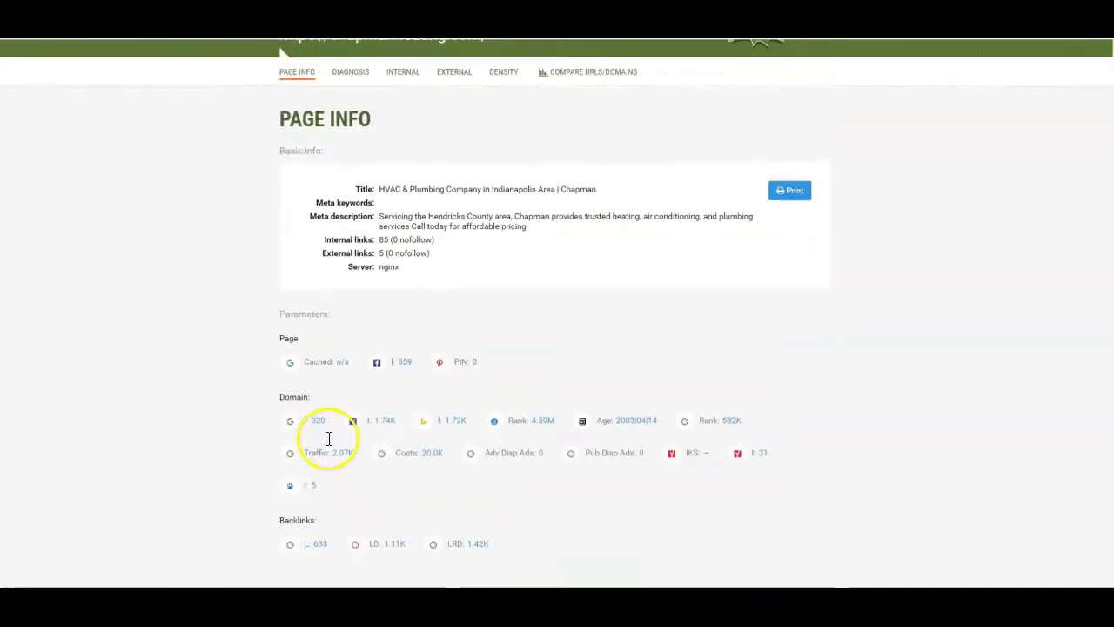
{"action": "scroll", "coordinate": [325, 441], "scroll_direction": "down", "scroll_amount": 3}
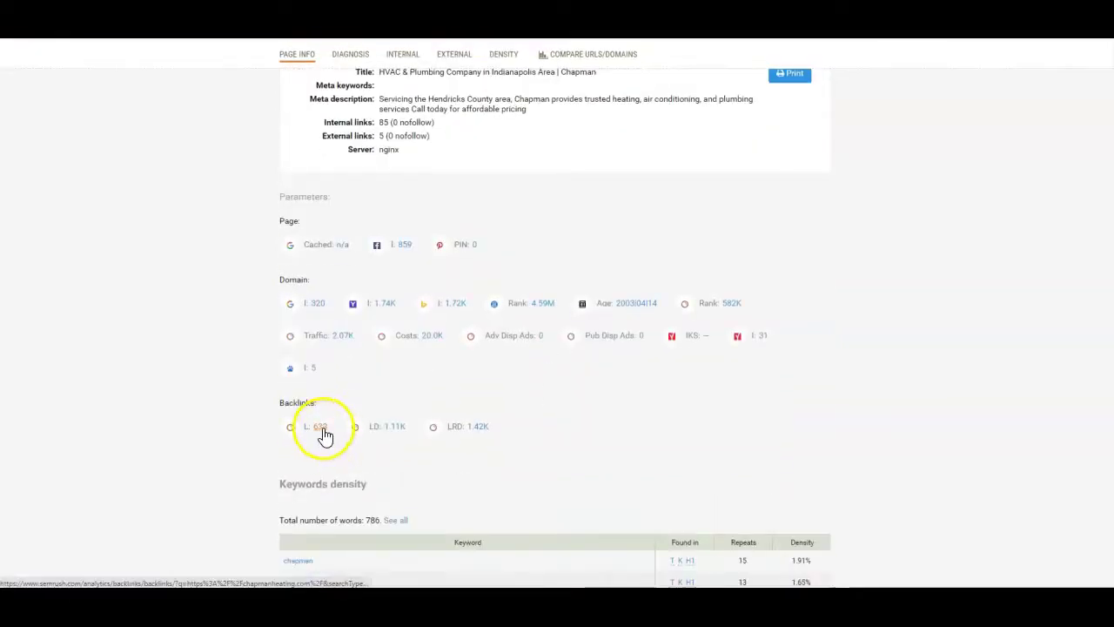
{"action": "scroll", "coordinate": [345, 394], "scroll_direction": "up", "scroll_amount": 4}
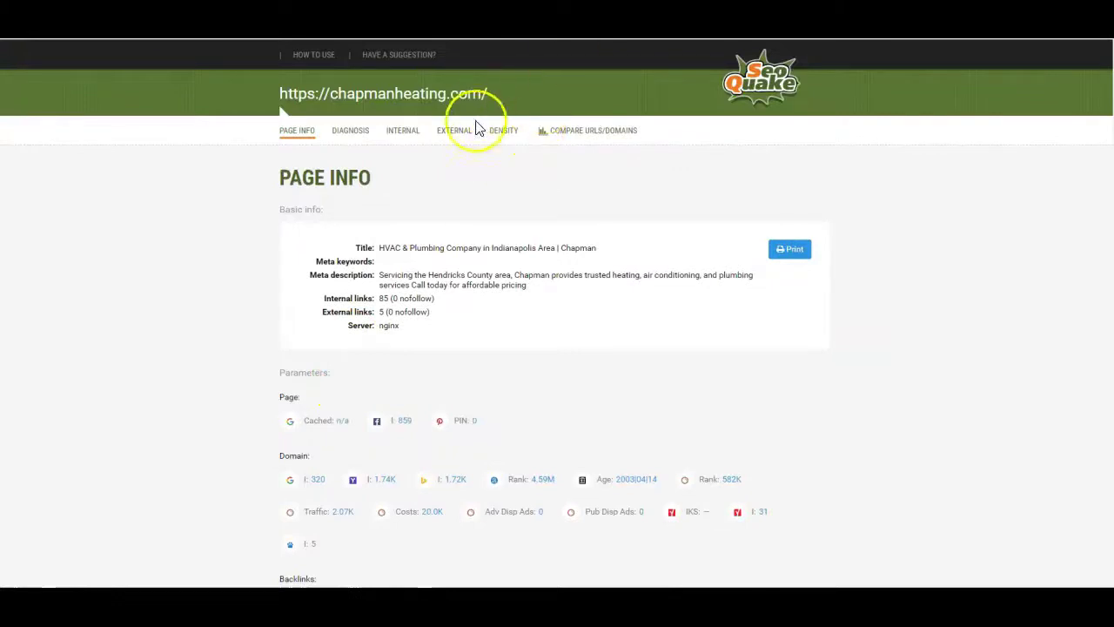
{"action": "scroll", "coordinate": [477, 131], "scroll_direction": "down", "scroll_amount": 4}
{"action": "scroll", "coordinate": [478, 145], "scroll_direction": "up", "scroll_amount": 4}
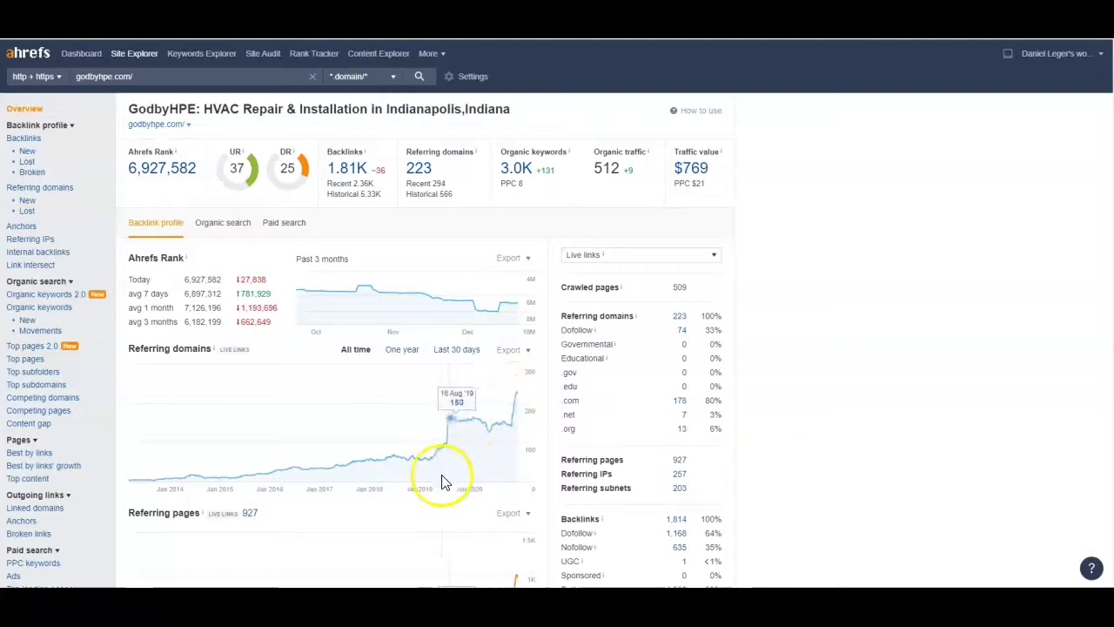
Step: Scroll through the godbyhpe.com overview to check its rank, backlinks and referring domains
{"action": "scroll", "coordinate": [477, 416], "scroll_direction": "down", "scroll_amount": 1}
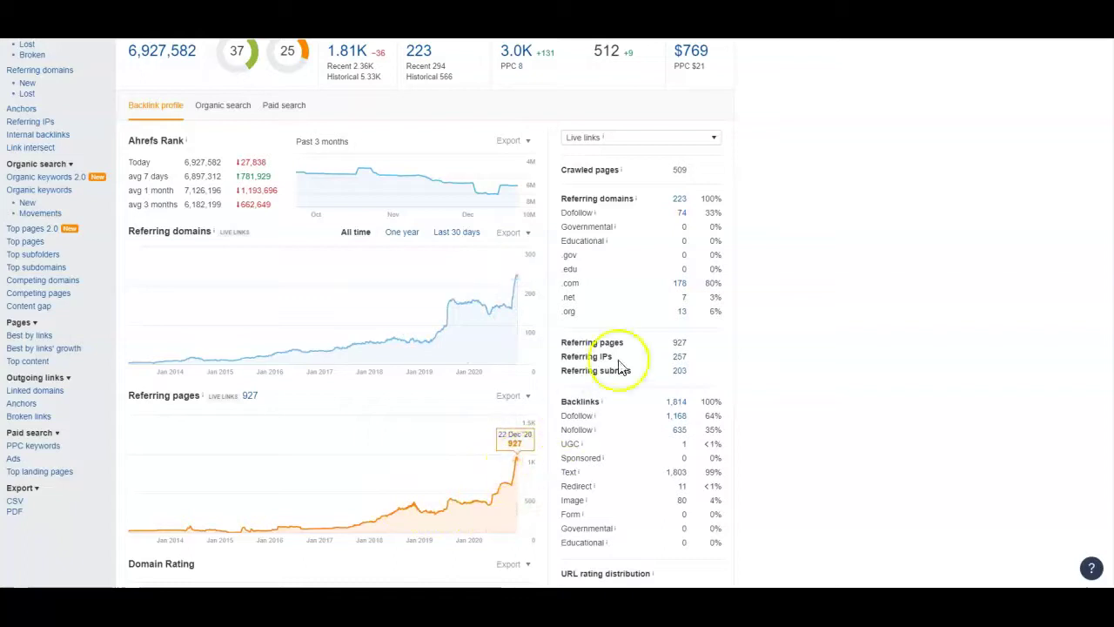
{"action": "scroll", "coordinate": [796, 286], "scroll_direction": "up", "scroll_amount": 1}
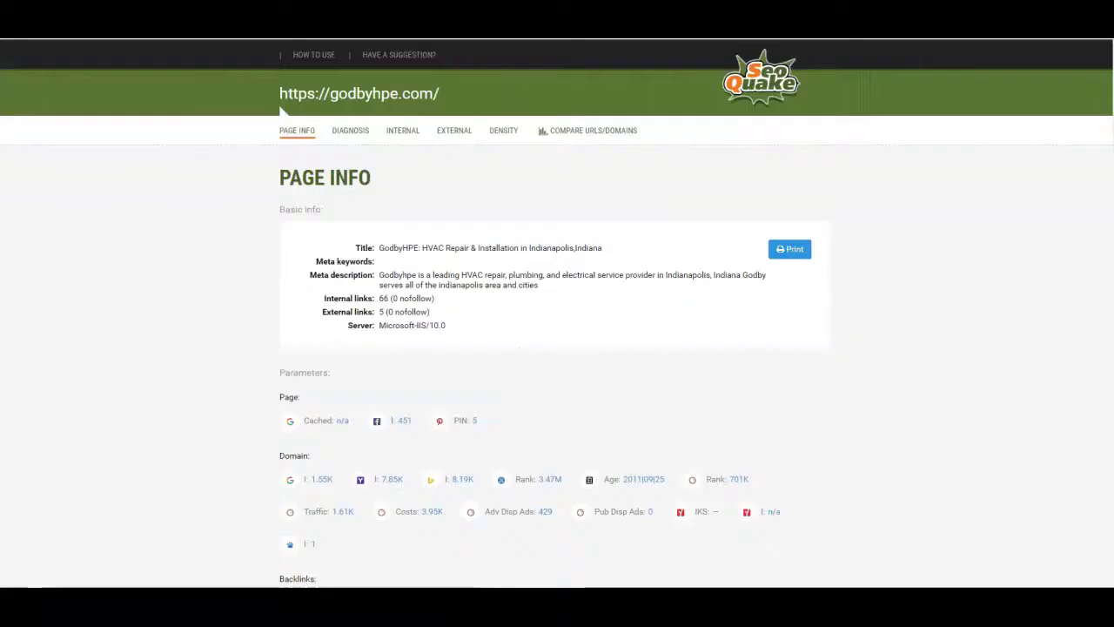
Step: Scroll godbyhpe.com's report to the keyword density table: 792 words, 'cooling' and 'heating' at 2.15%
{"action": "scroll", "coordinate": [308, 276], "scroll_direction": "down", "scroll_amount": 5}
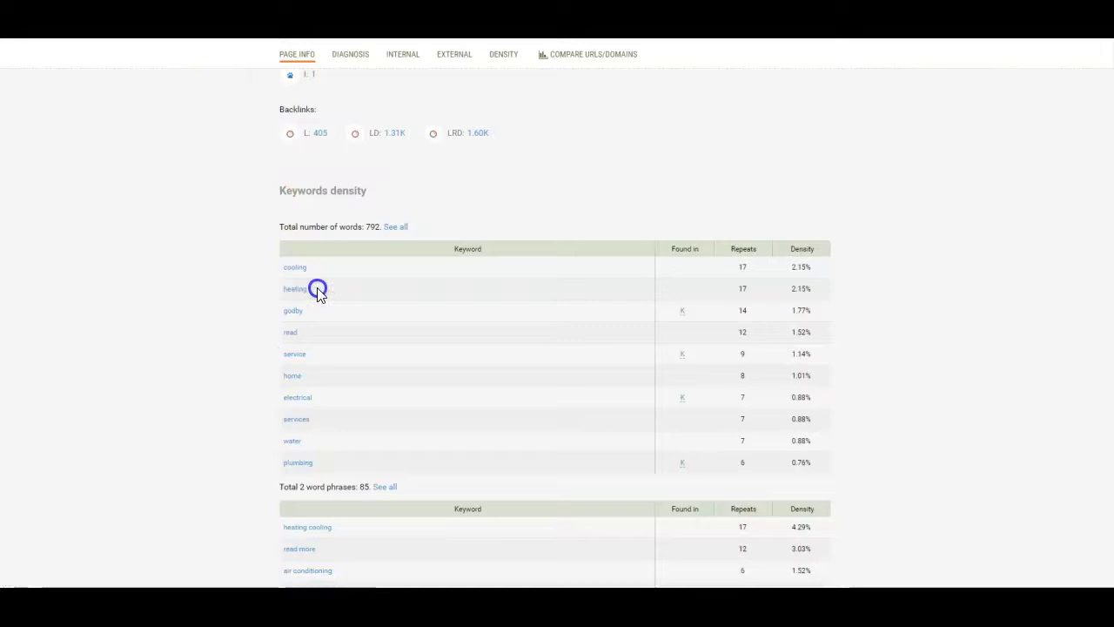
{"action": "scroll", "coordinate": [452, 262], "scroll_direction": "up", "scroll_amount": 5}
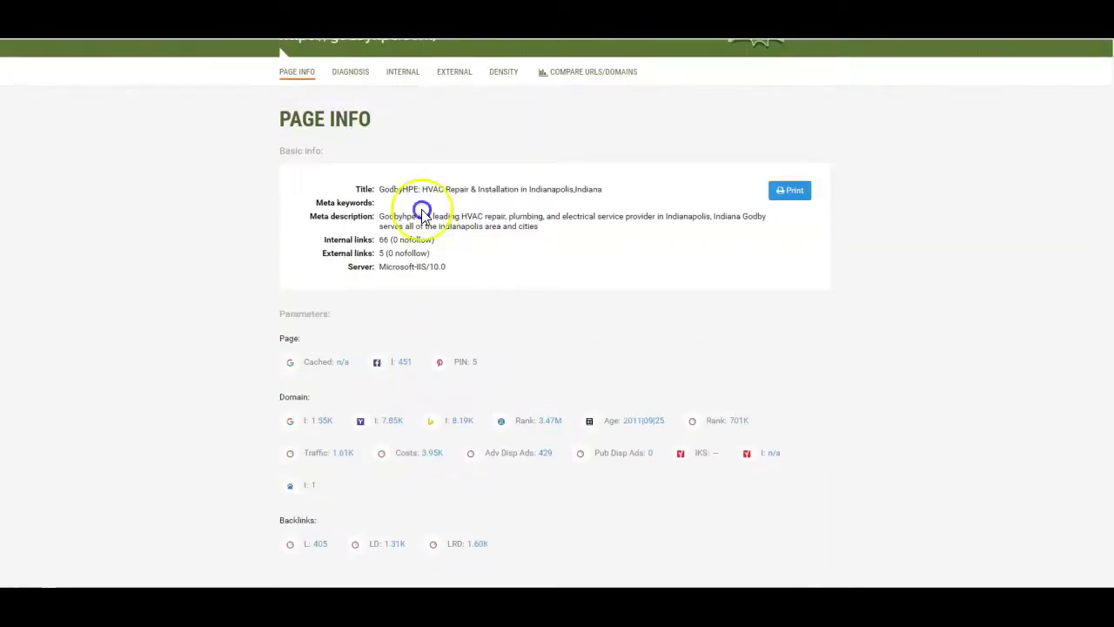
{"action": "scroll", "coordinate": [361, 249], "scroll_direction": "down", "scroll_amount": 4}
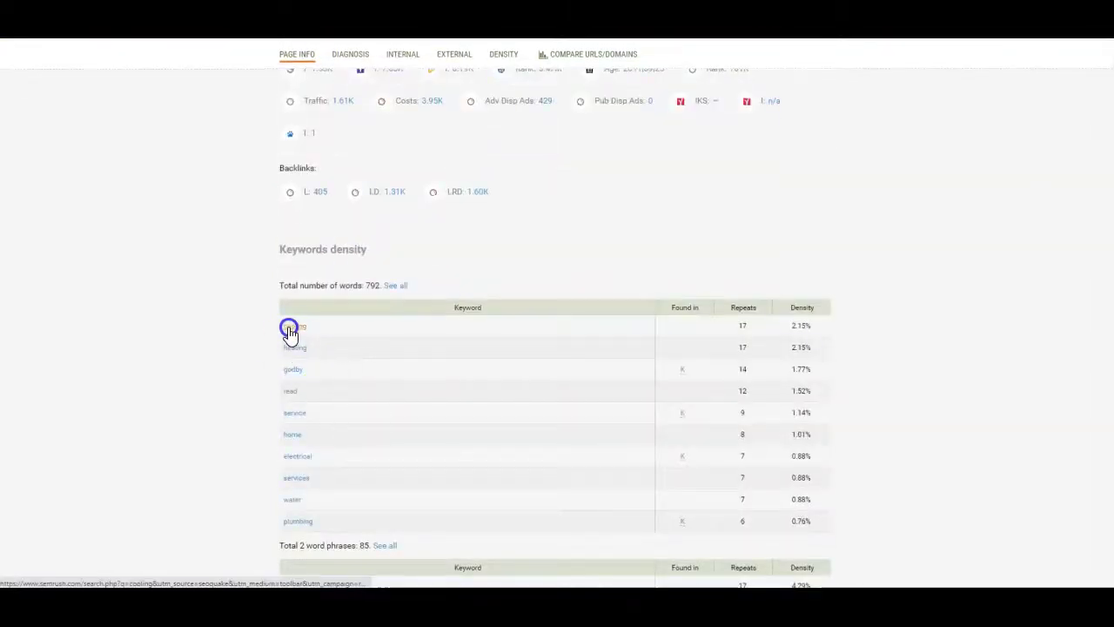
{"action": "scroll", "coordinate": [288, 326], "scroll_direction": "down", "scroll_amount": 2}
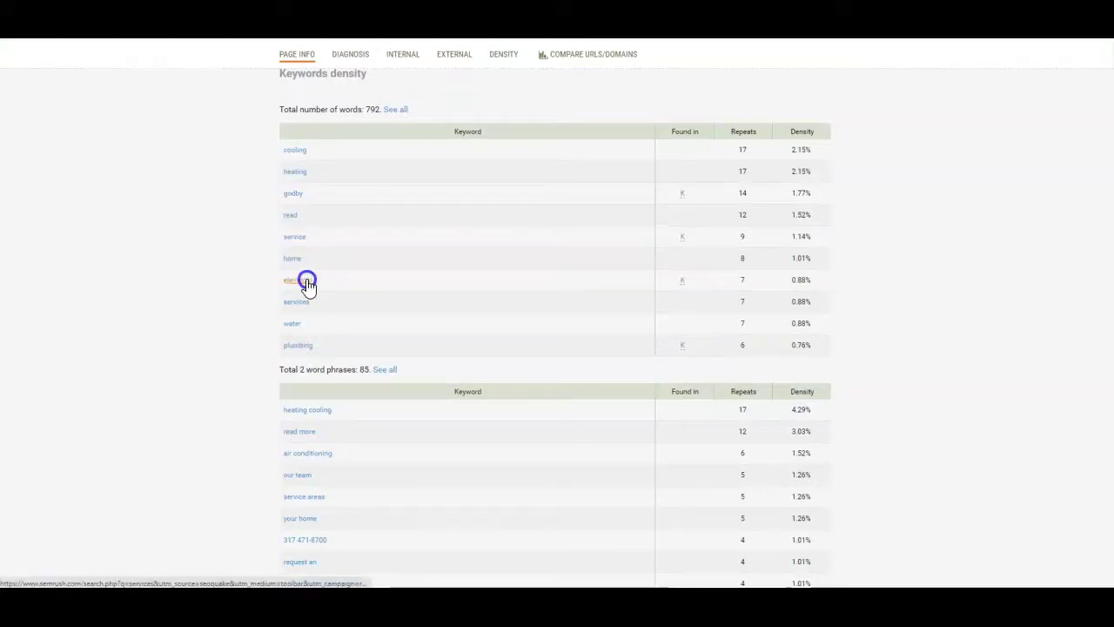
{"action": "scroll", "coordinate": [308, 283], "scroll_direction": "down", "scroll_amount": 1}
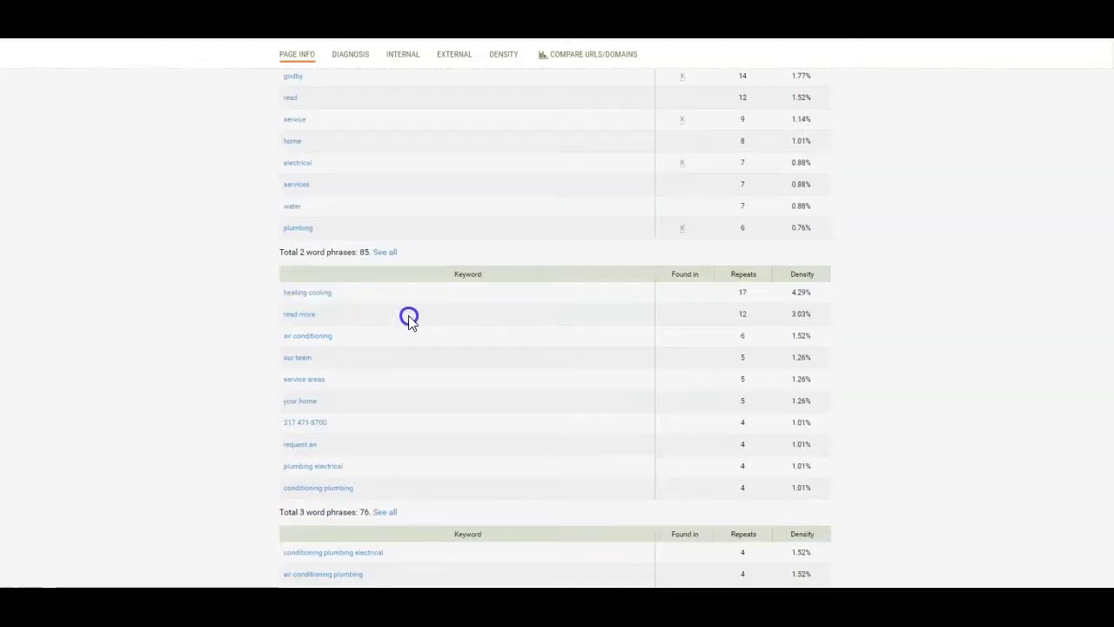
{"action": "scroll", "coordinate": [288, 217], "scroll_direction": "up", "scroll_amount": 2}
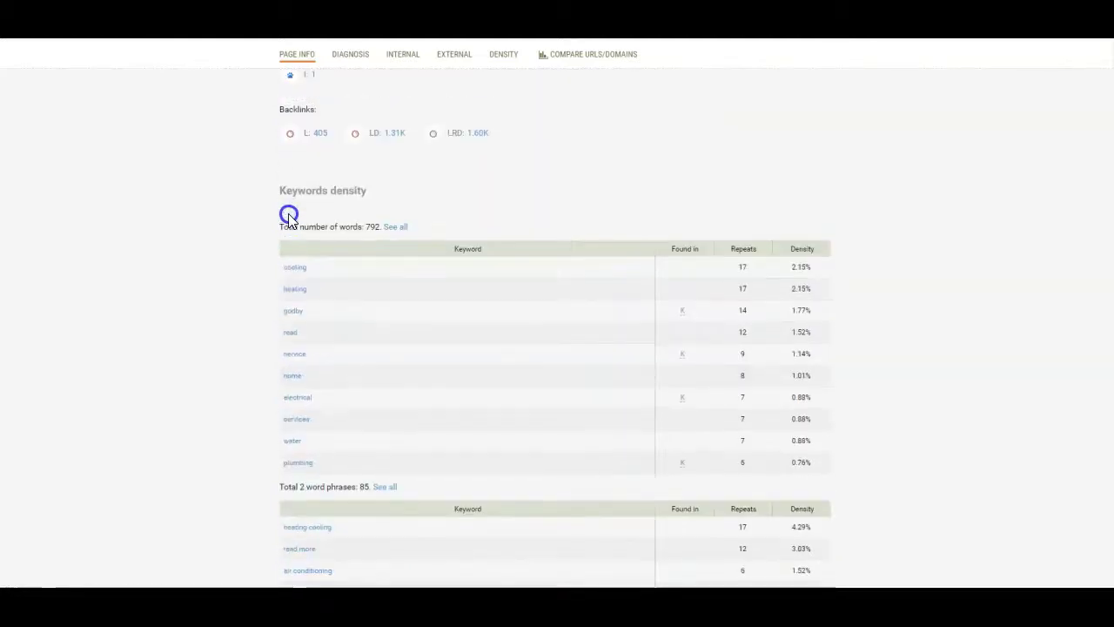
{"action": "scroll", "coordinate": [288, 266], "scroll_direction": "down", "scroll_amount": 1}
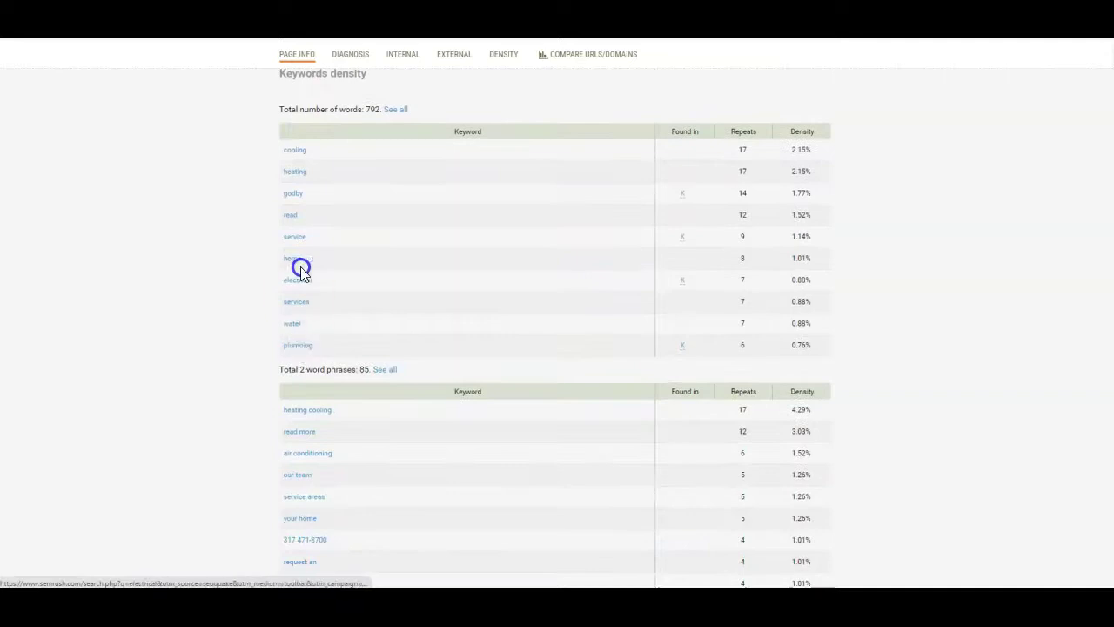
{"action": "scroll", "coordinate": [300, 188], "scroll_direction": "down", "scroll_amount": 3}
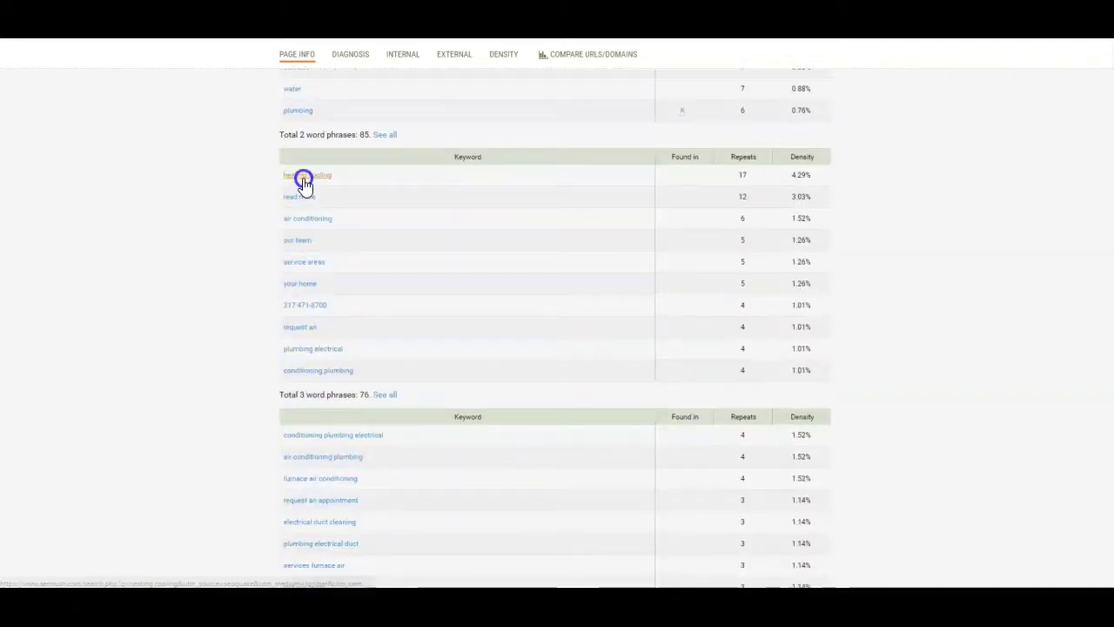
{"action": "scroll", "coordinate": [304, 314], "scroll_direction": "down", "scroll_amount": 1}
{"action": "scroll", "coordinate": [307, 316], "scroll_direction": "up", "scroll_amount": 2}
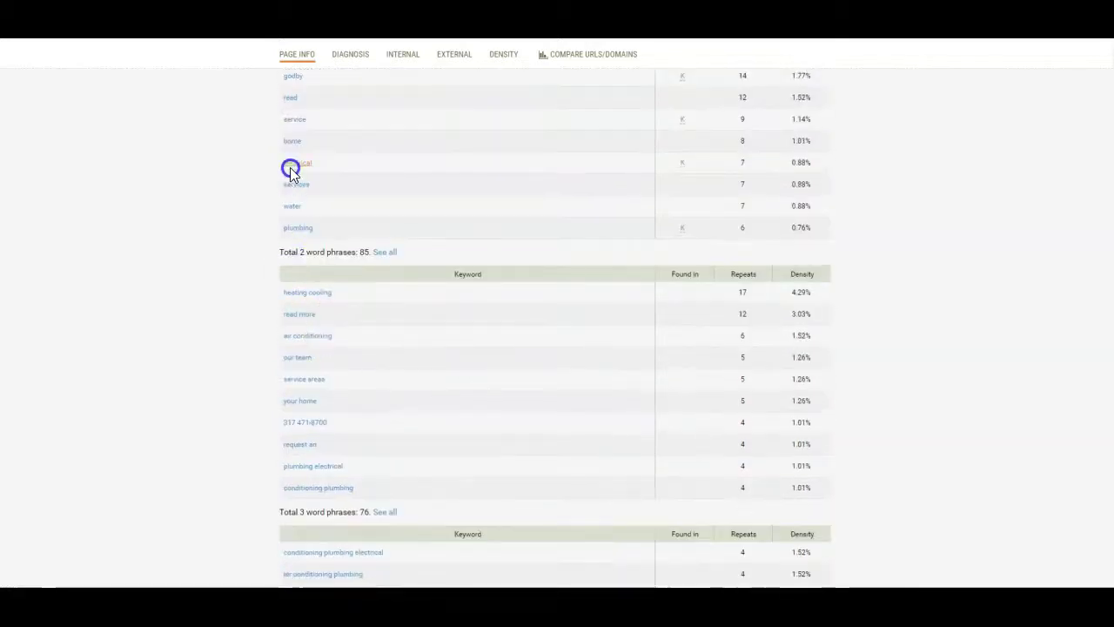
{"action": "scroll", "coordinate": [343, 339], "scroll_direction": "up", "scroll_amount": 3}
Step: Review the 2-word and 3-word phrase density tables for godbyhpe.com
{"action": "left_click", "coordinate": [337, 364]}
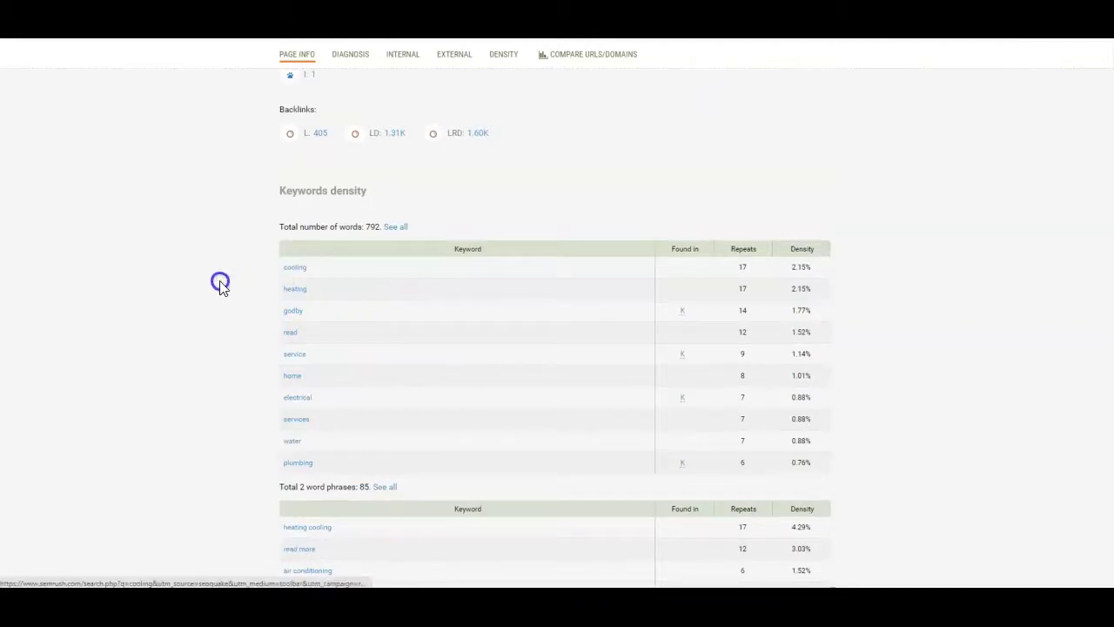
{"action": "scroll", "coordinate": [277, 298], "scroll_direction": "up", "scroll_amount": 4}
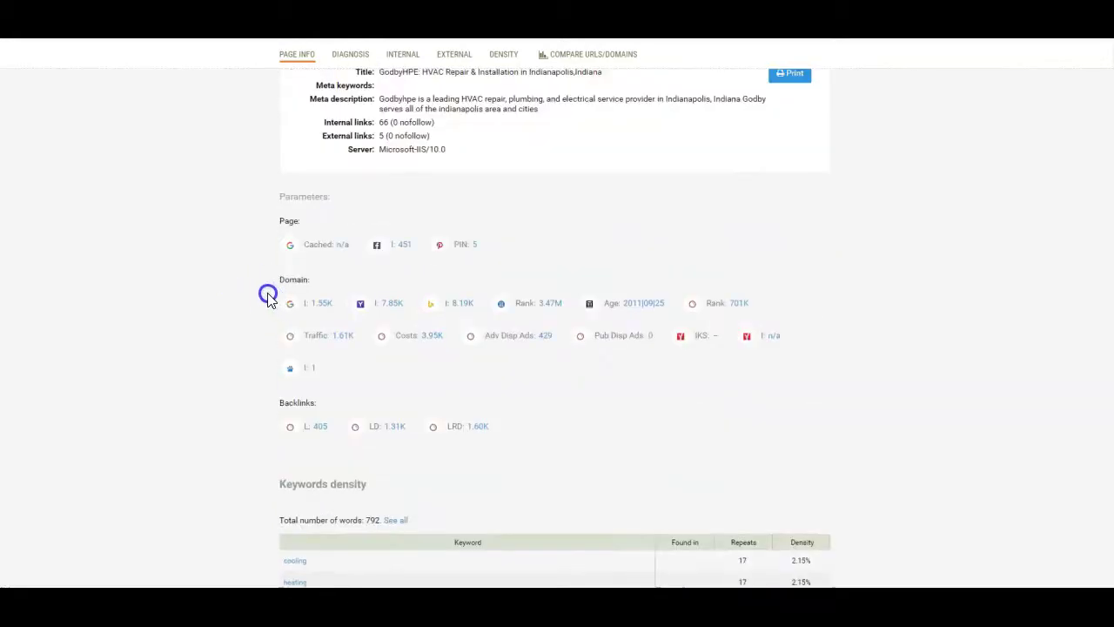
{"action": "scroll", "coordinate": [268, 296], "scroll_direction": "up", "scroll_amount": 2}
{"action": "scroll", "coordinate": [272, 301], "scroll_direction": "down", "scroll_amount": 6}
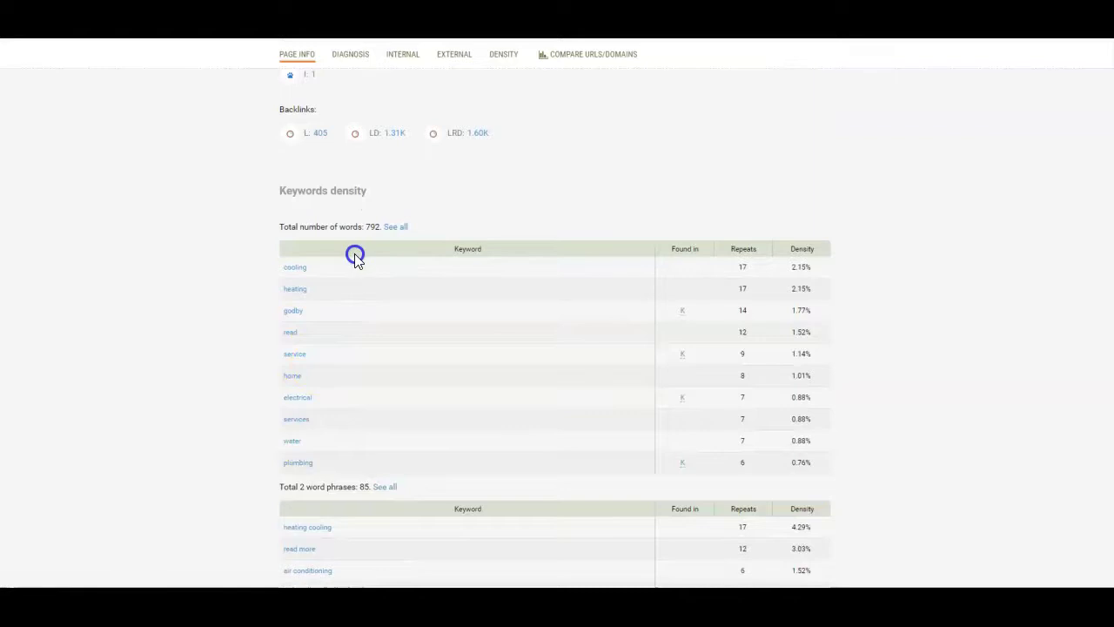
Step: Open godbyhpe.com's full all-words density table and check 'indianapolis', 'repair' and 'hvac' placements
{"action": "left_click", "coordinate": [396, 228]}
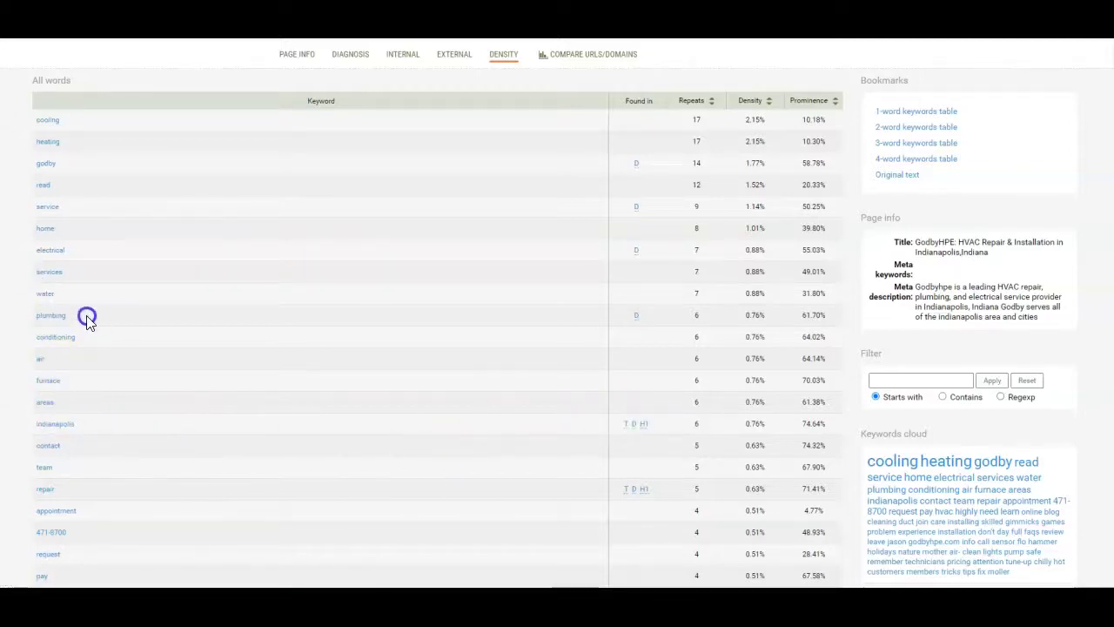
{"action": "scroll", "coordinate": [56, 323], "scroll_direction": "down", "scroll_amount": 3}
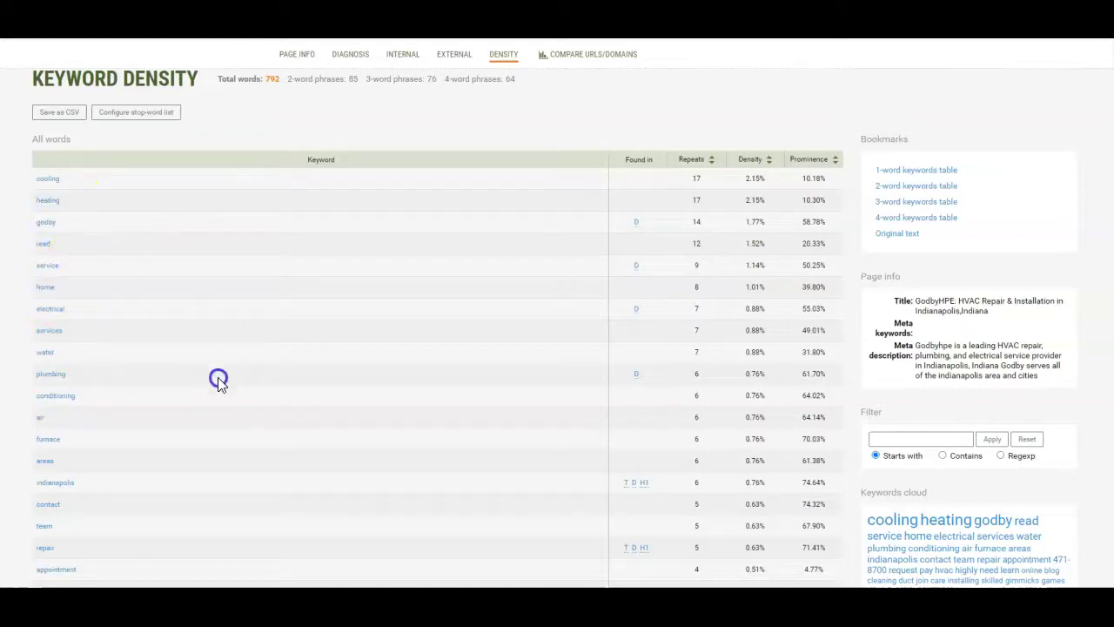
{"action": "scroll", "coordinate": [448, 356], "scroll_direction": "up", "scroll_amount": 2}
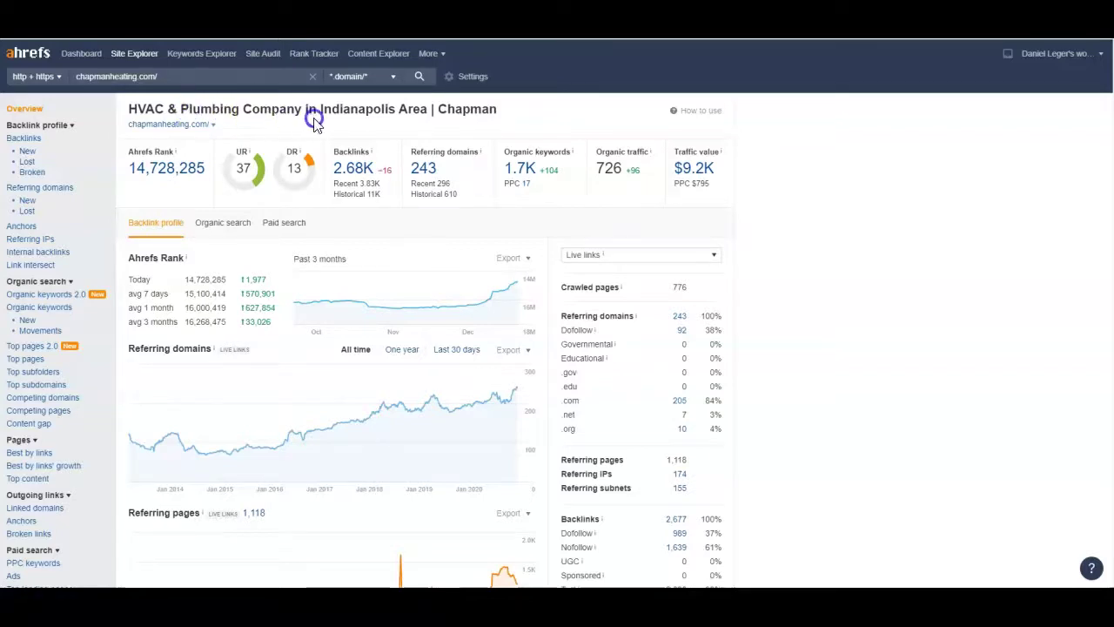
{"action": "left_click", "coordinate": [472, 111]}
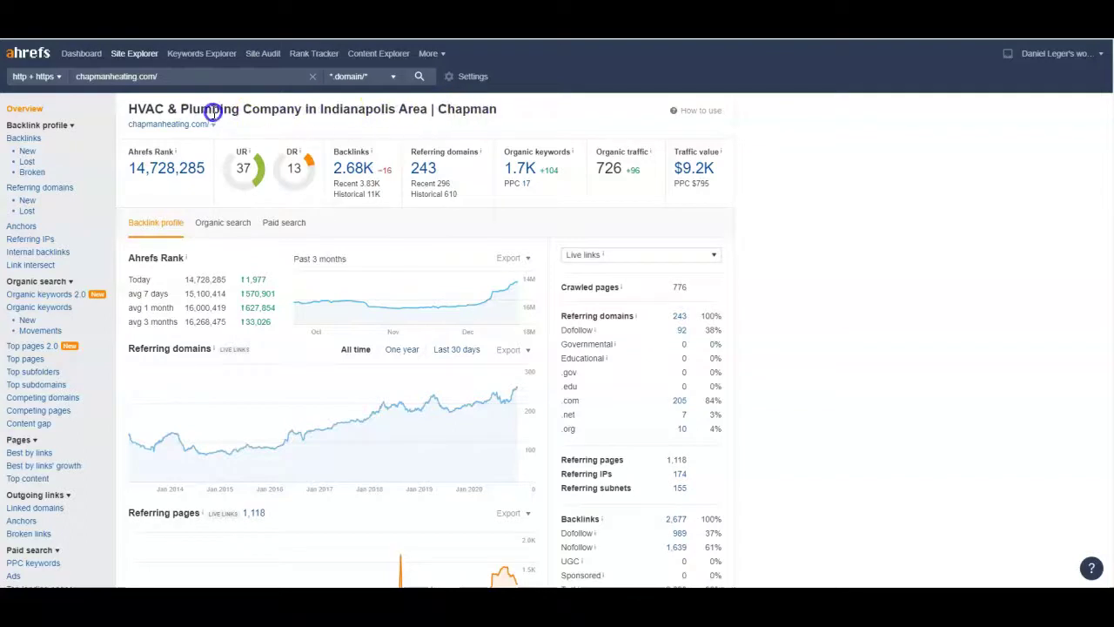